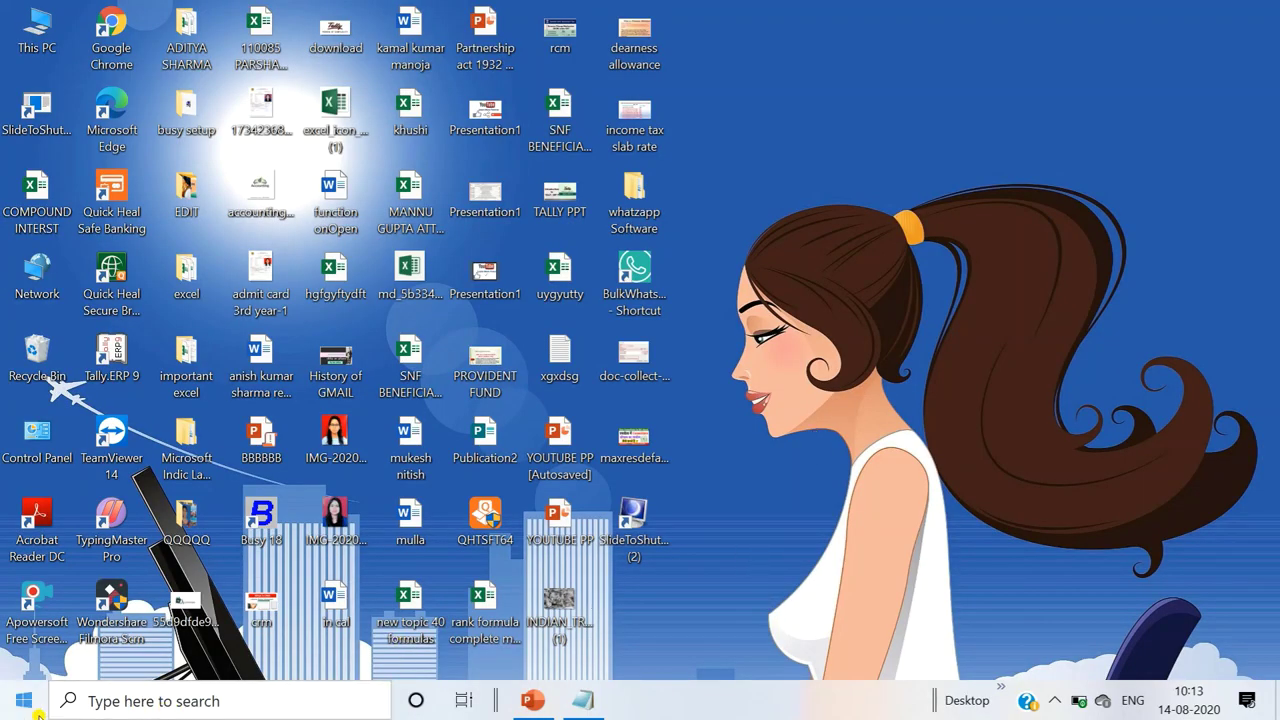
# Show the computer's power options, including Shut down and Restart, and close them without choosing one.
pyautogui.click(25, 703)
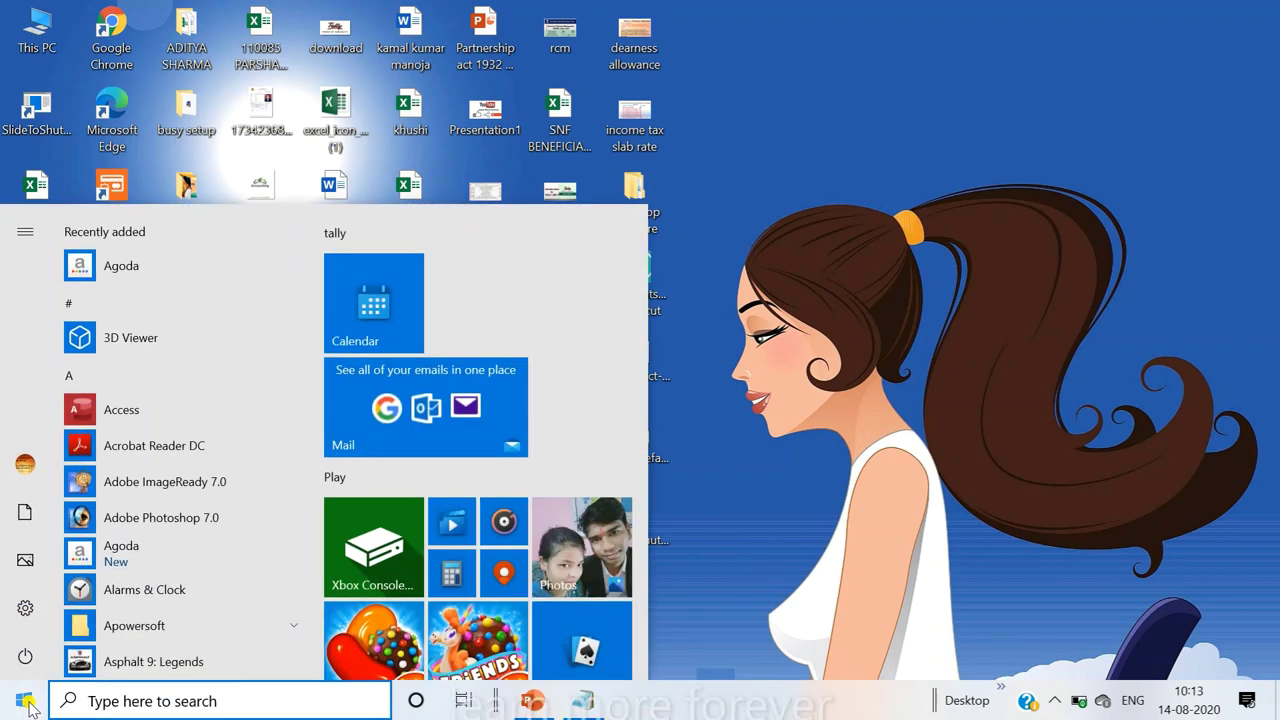
pyautogui.moveTo(28, 656)
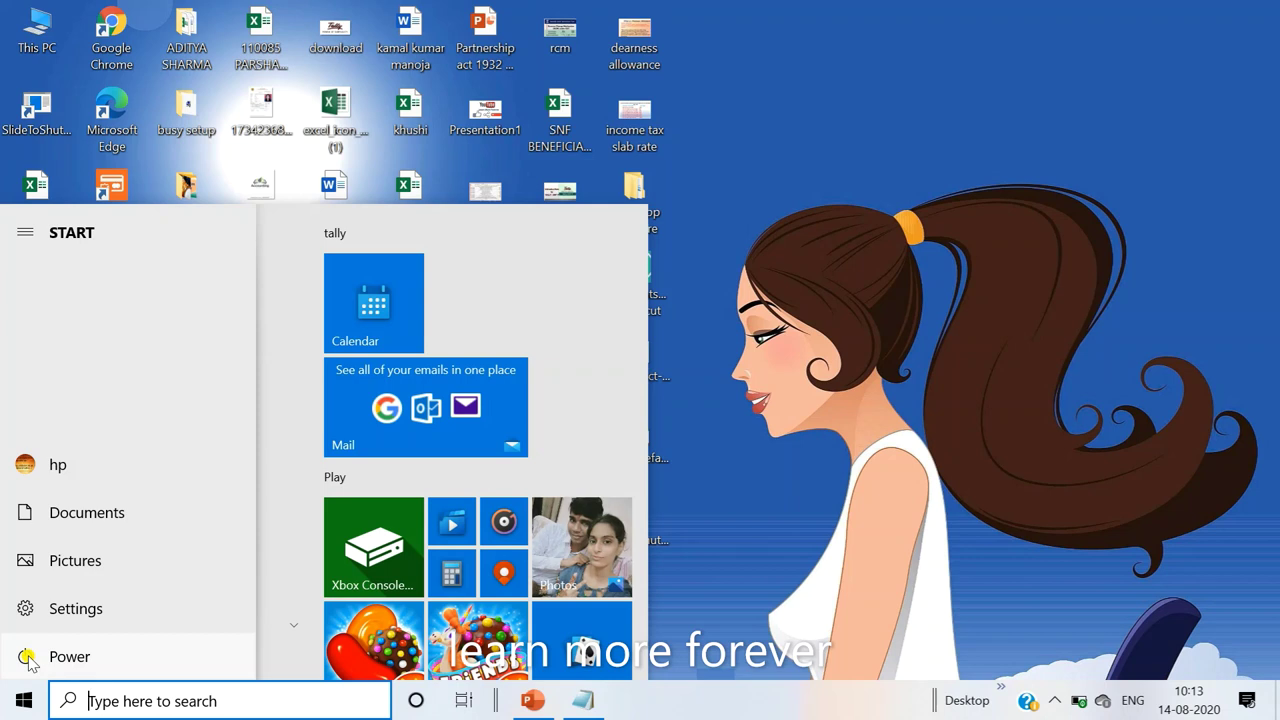
pyautogui.click(28, 656)
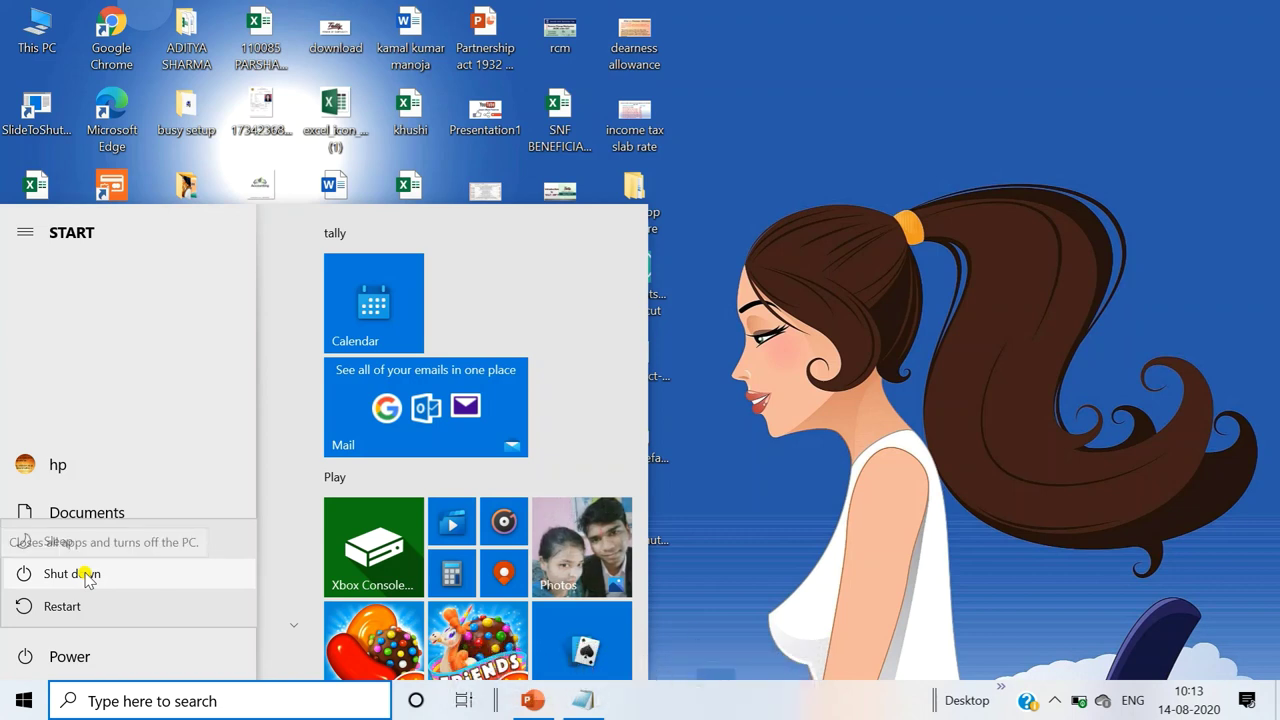
pyautogui.click(789, 160)
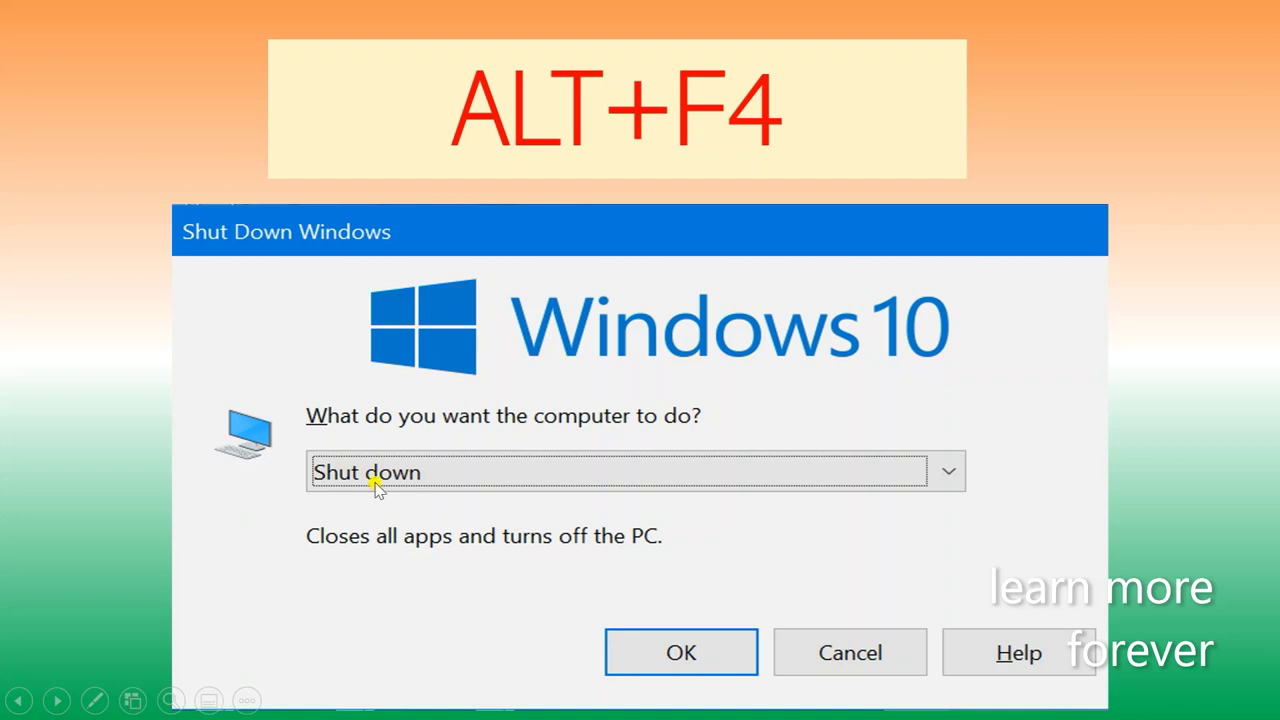
# Advance the slide show past the Shut Down Windows slides to the Run dialog slide and end the show.
pyautogui.click(673, 650)
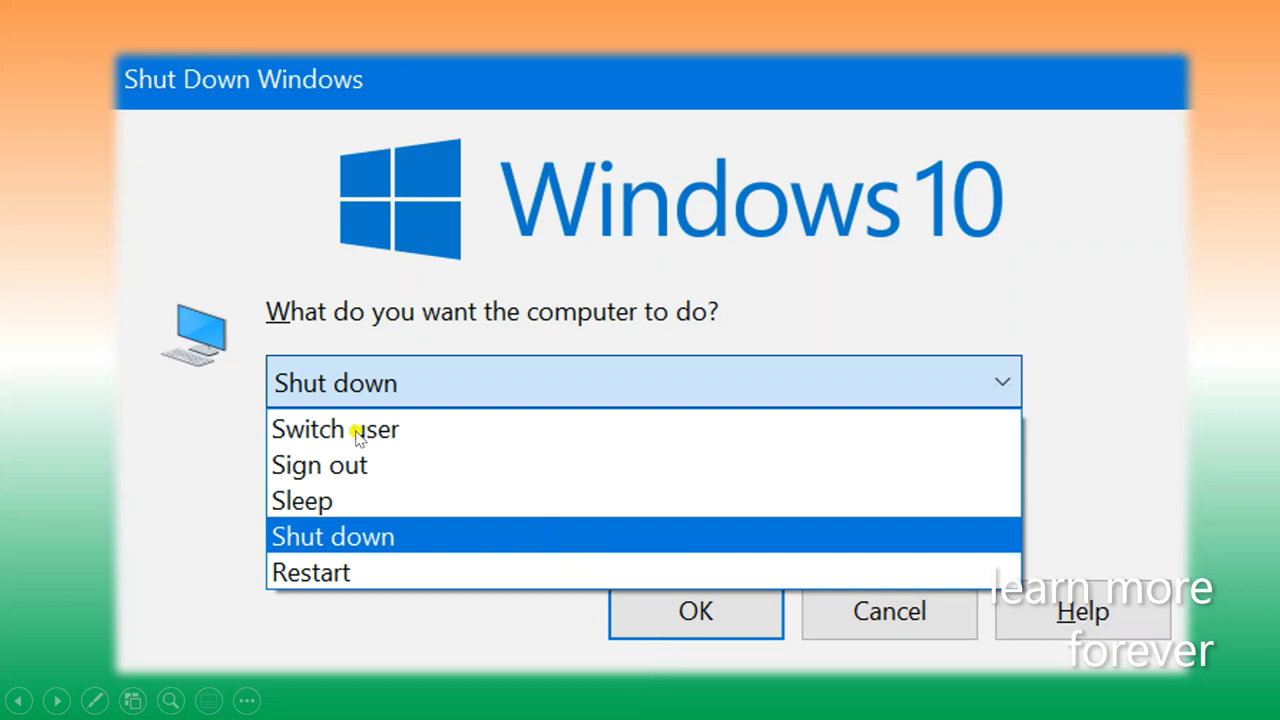
pyautogui.click(763, 617)
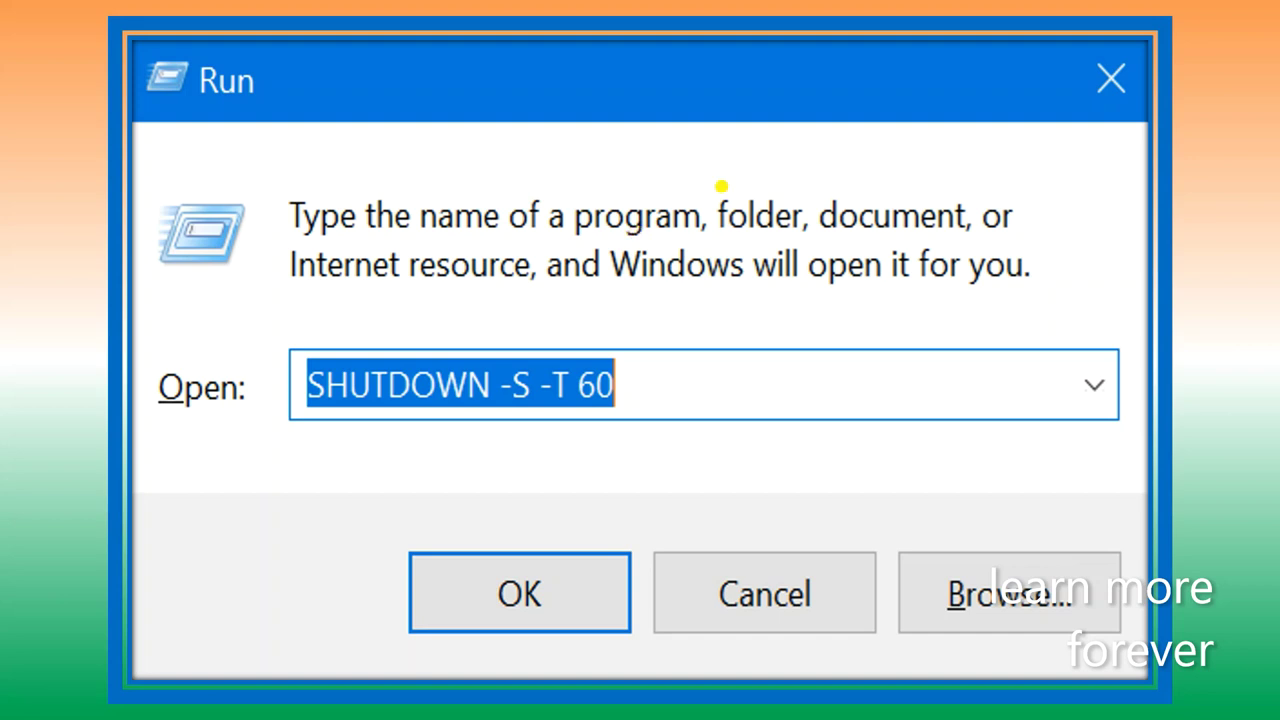
pyautogui.press('Escape')
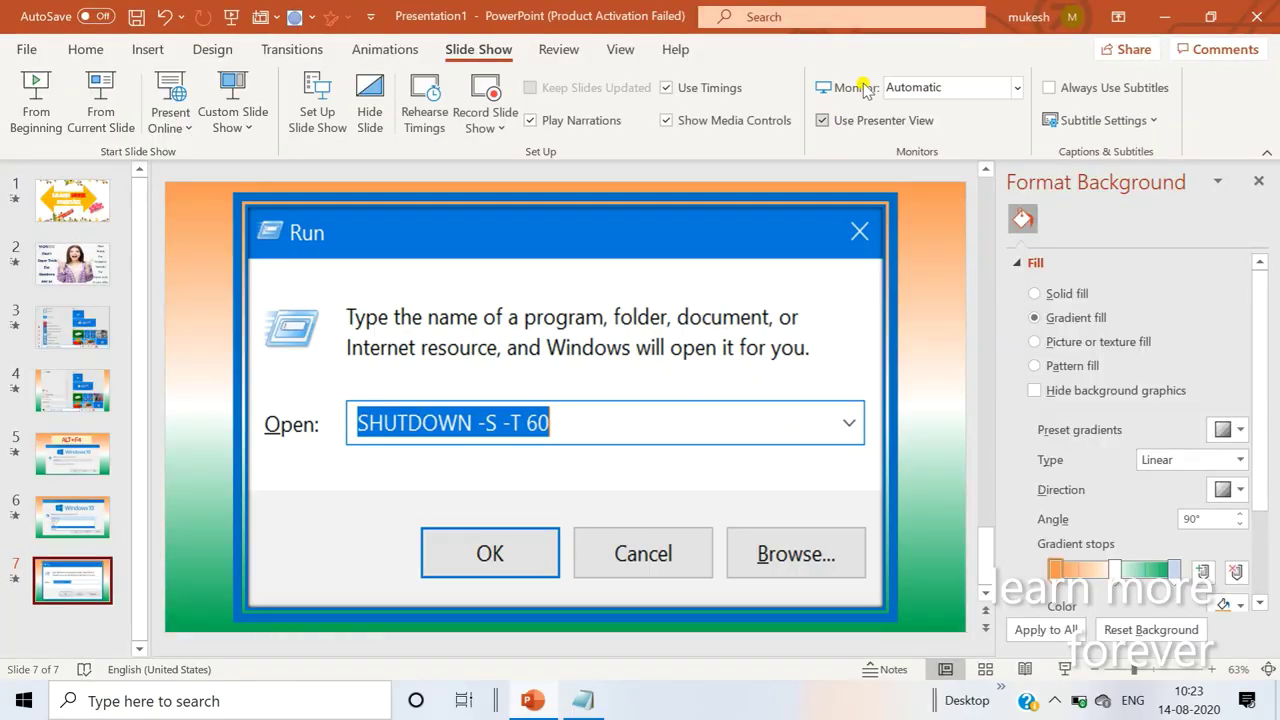
# From the desktop, schedule a shutdown in 500 seconds with the Run command SHUTDOWN -S -T 500 and dismiss the sign-out notice.
pyautogui.click(1165, 17)
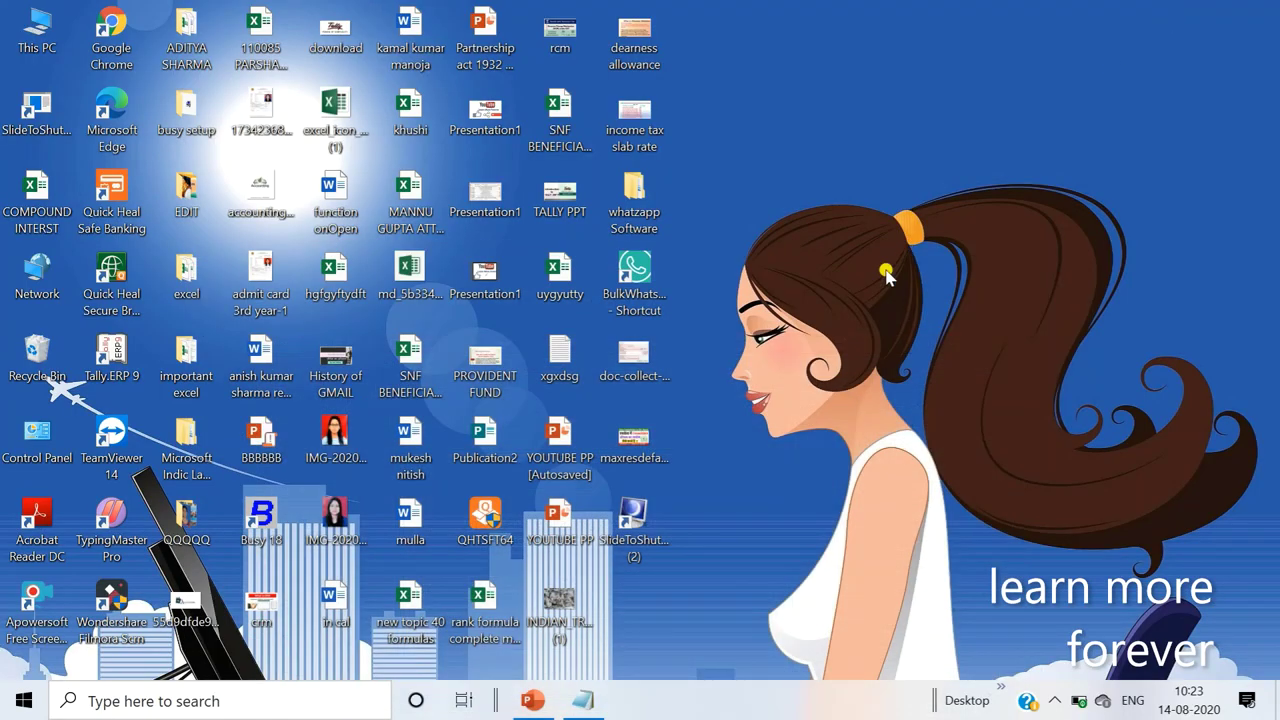
pyautogui.press('super+r')
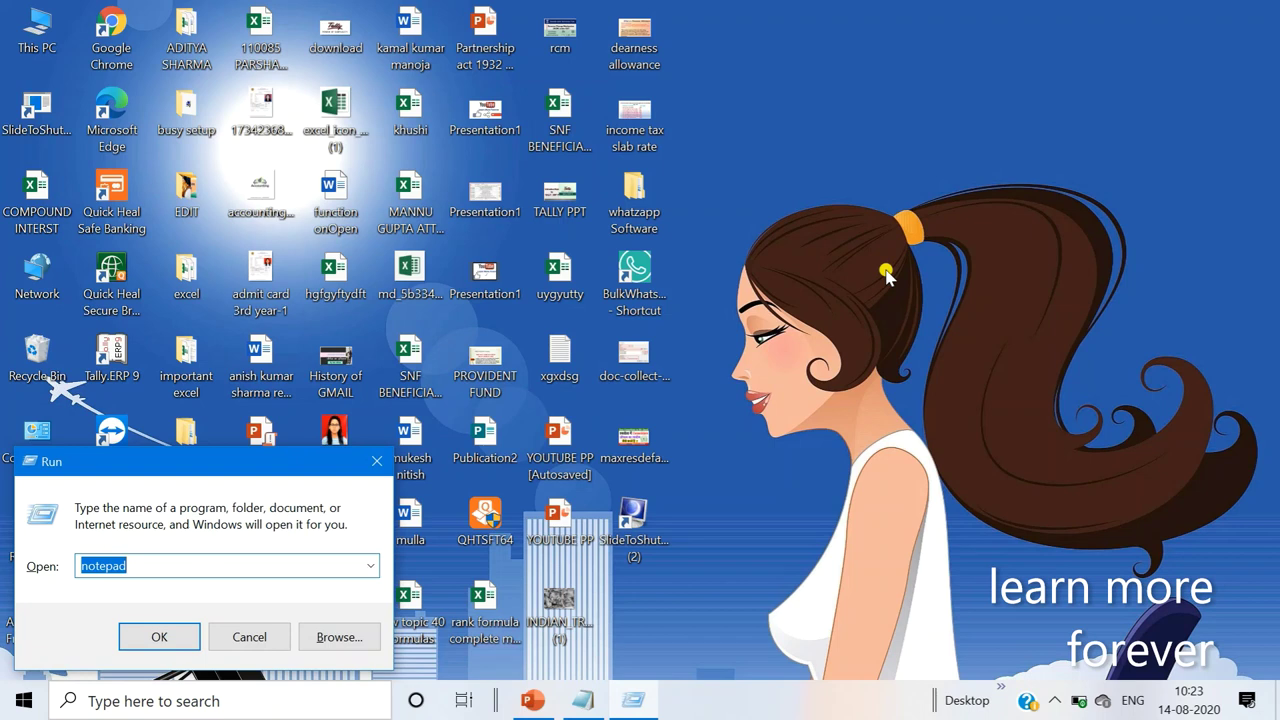
pyautogui.press('BackSpace')
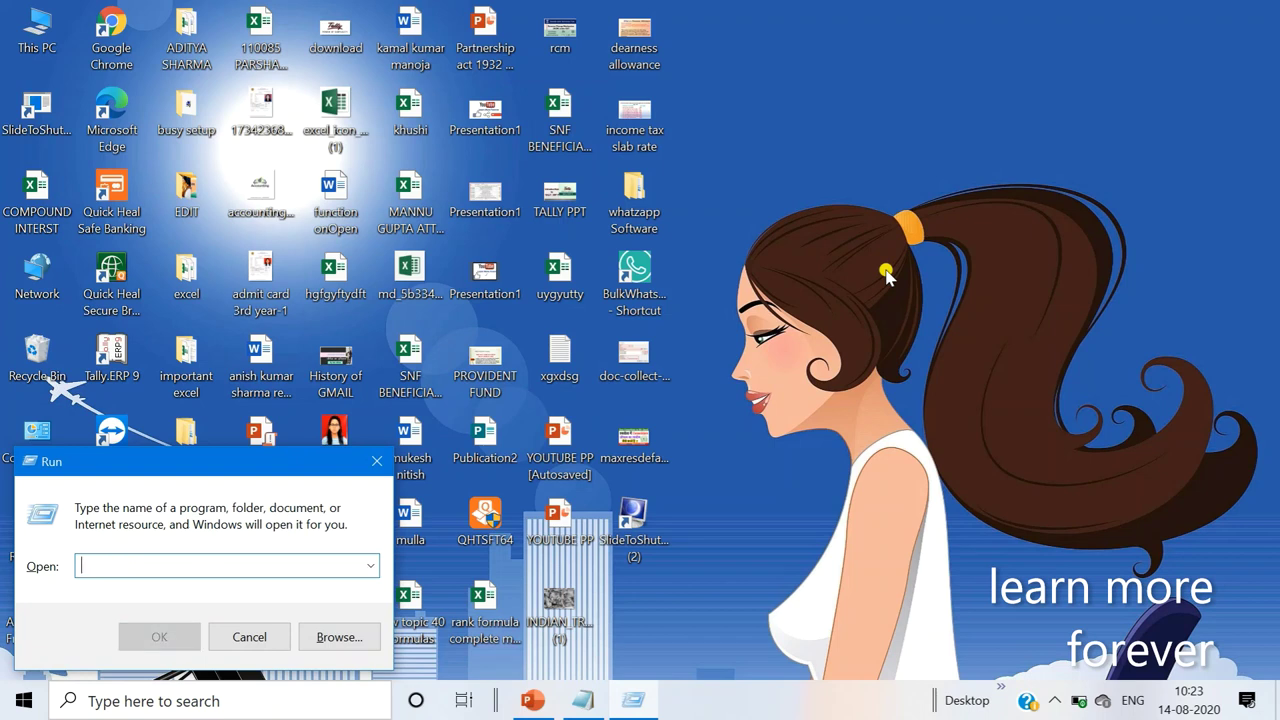
pyautogui.write('sh')
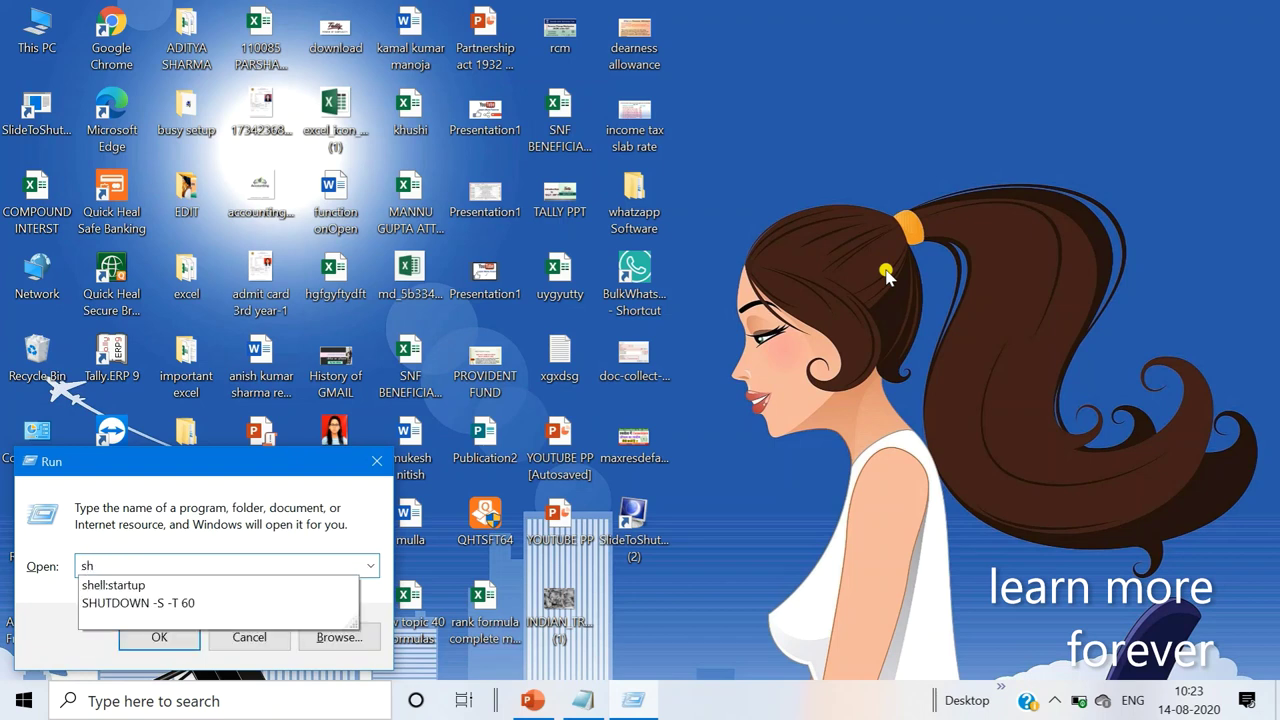
pyautogui.press('Down')
pyautogui.press('Down')
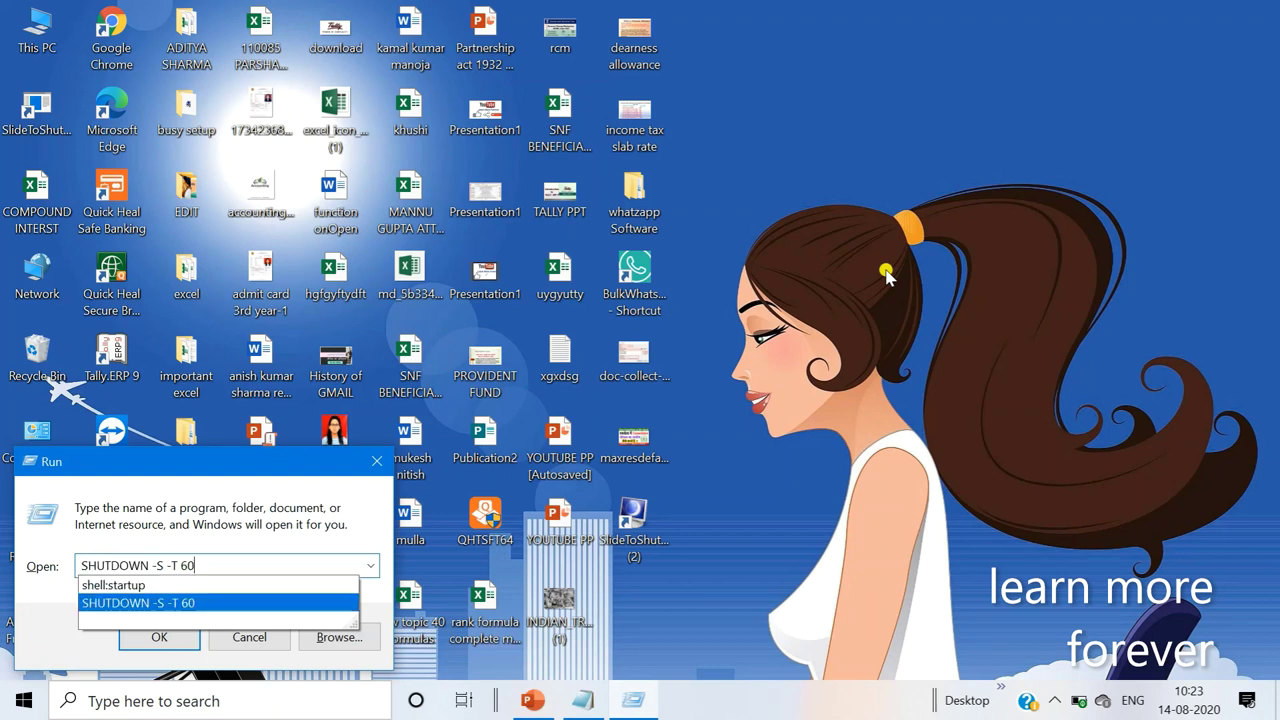
pyautogui.press('BackSpace')
pyautogui.press('BackSpace')
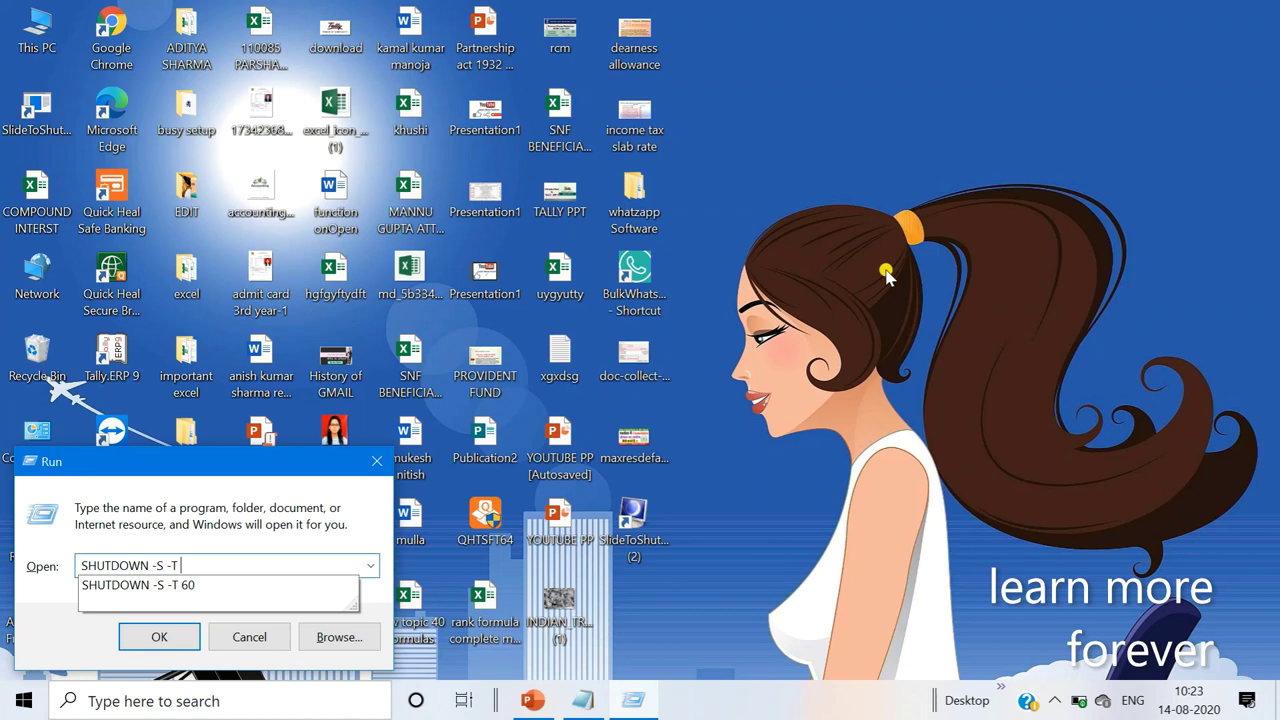
pyautogui.write('500')
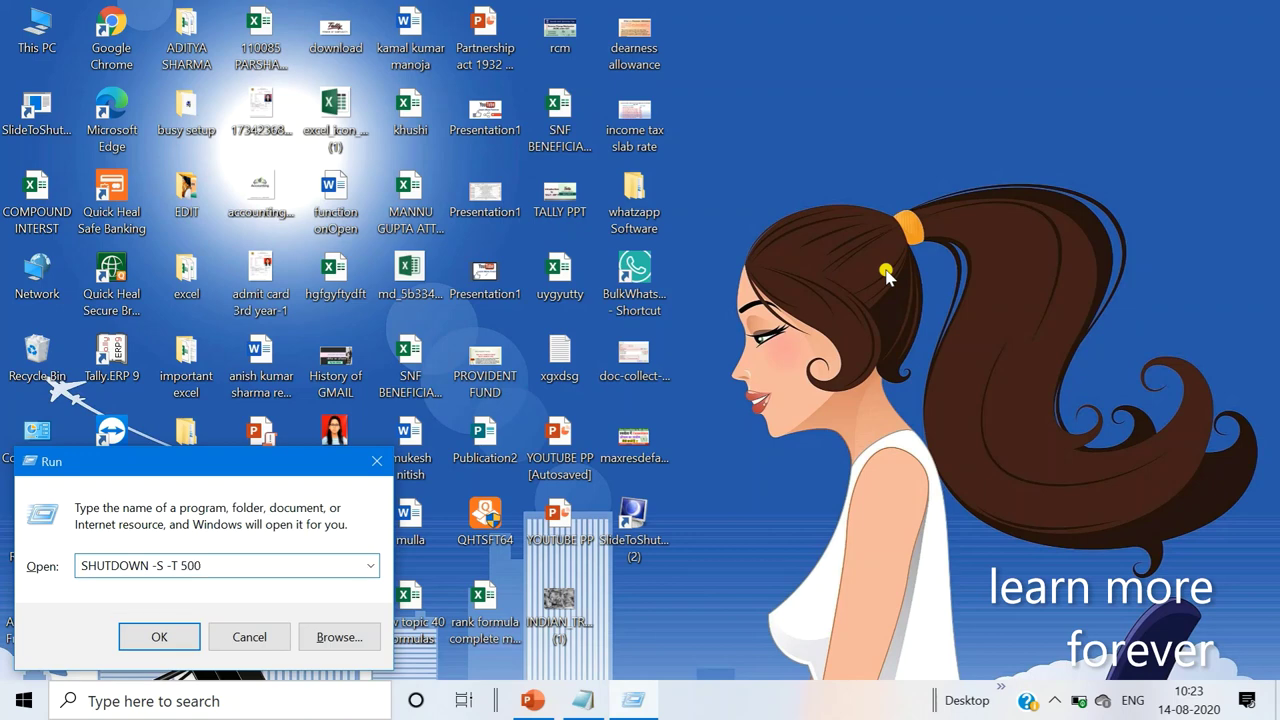
pyautogui.click(155, 640)
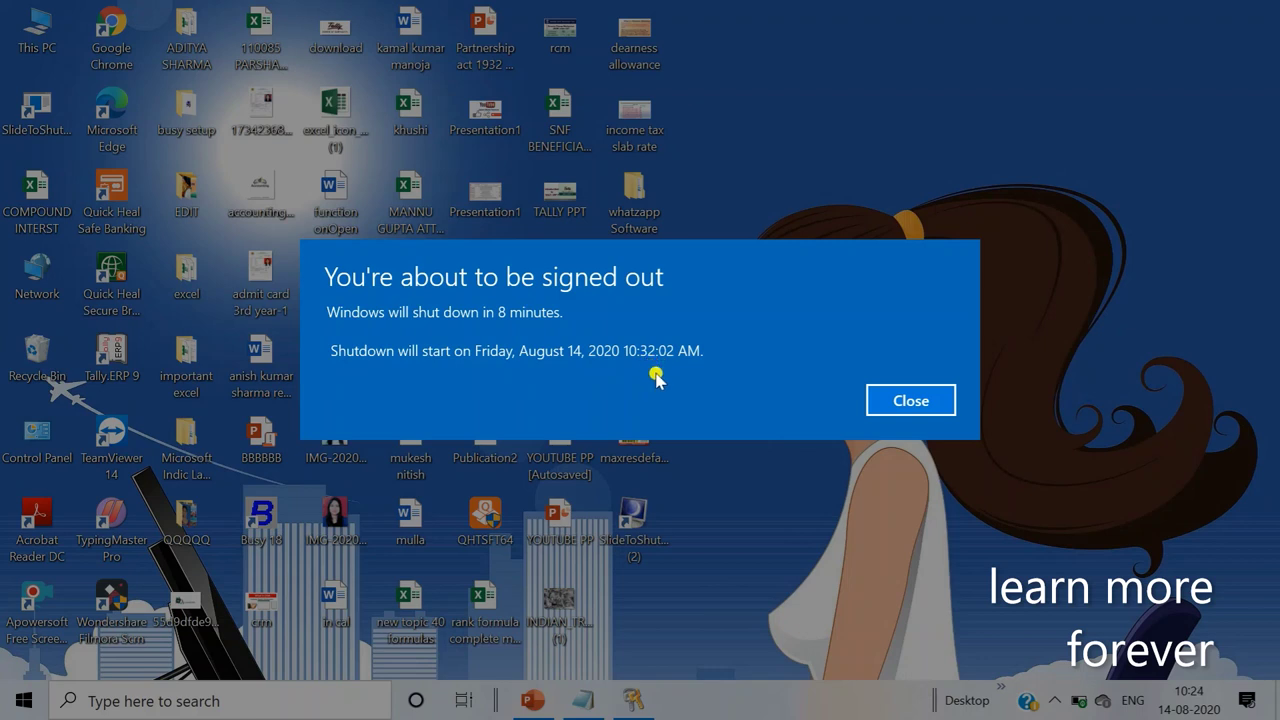
pyautogui.click(910, 400)
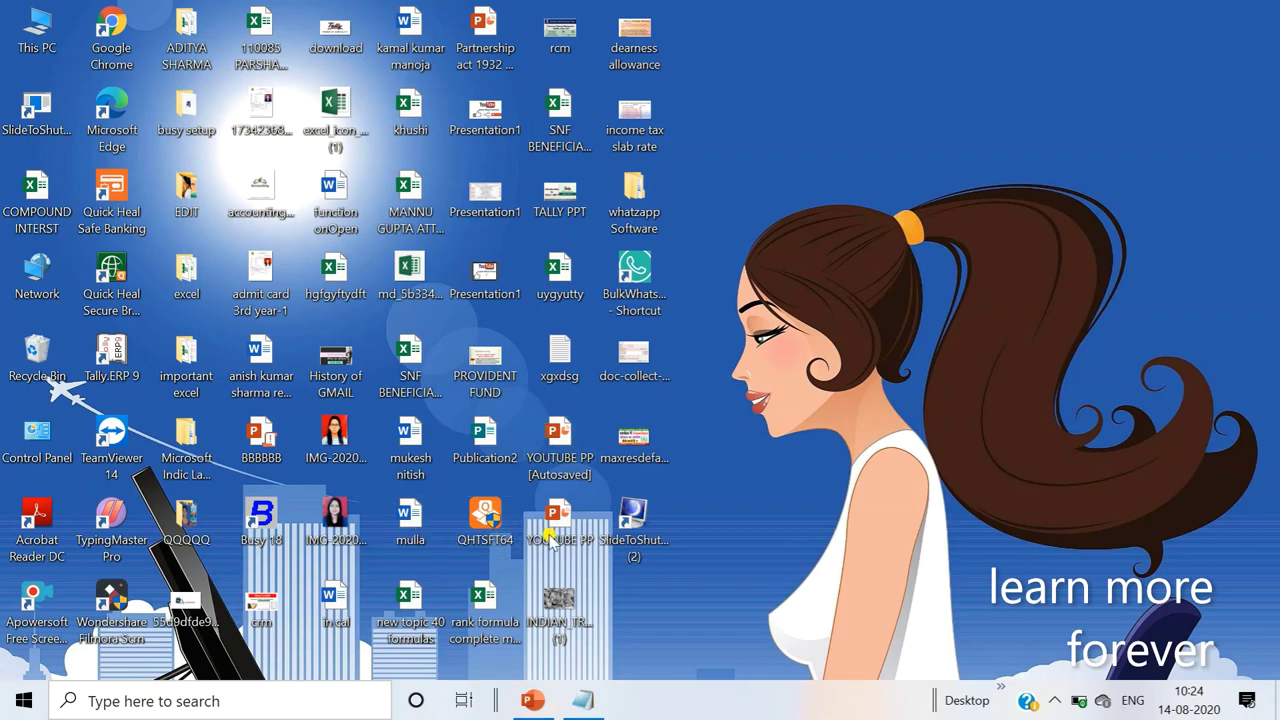
# Try the slide-to-shut-down screen using the SlideToShutDown (2) desktop shortcut, and return to the desktop without shutting down.
pyautogui.click(633, 515)
pyautogui.doubleClick(633, 517)
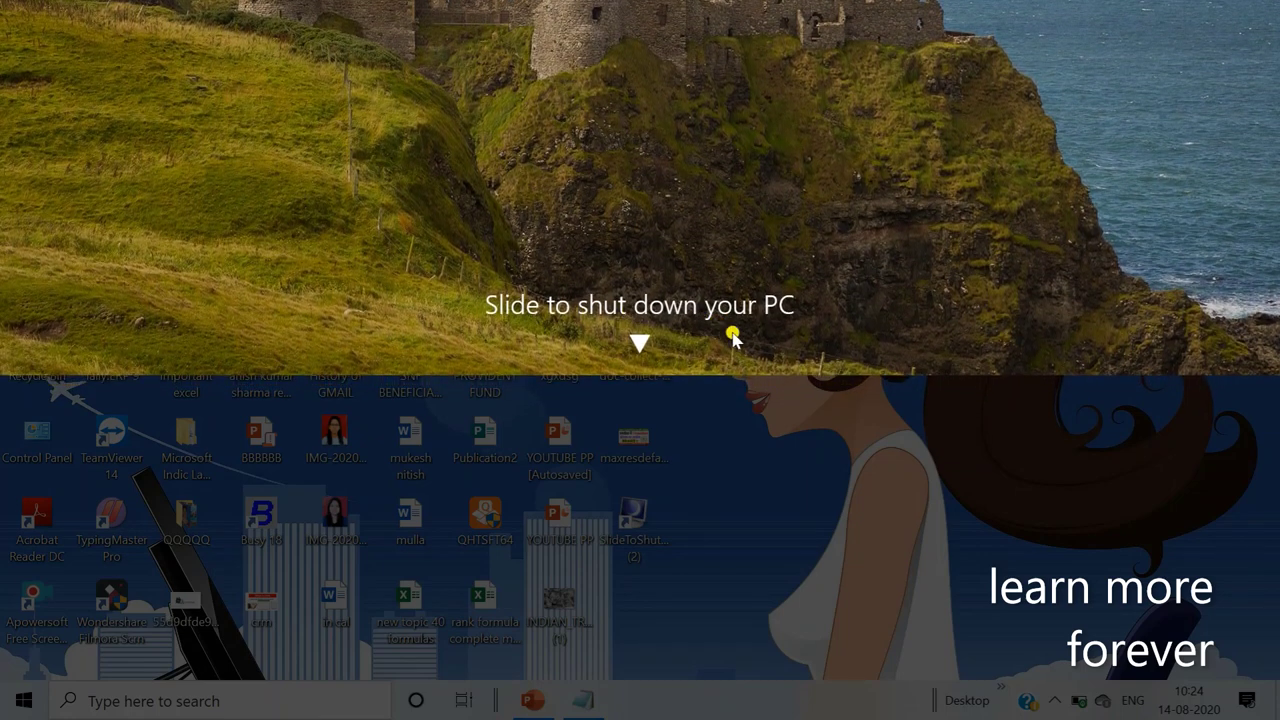
pyautogui.moveTo(740, 337); pyautogui.dragTo(740, 611)
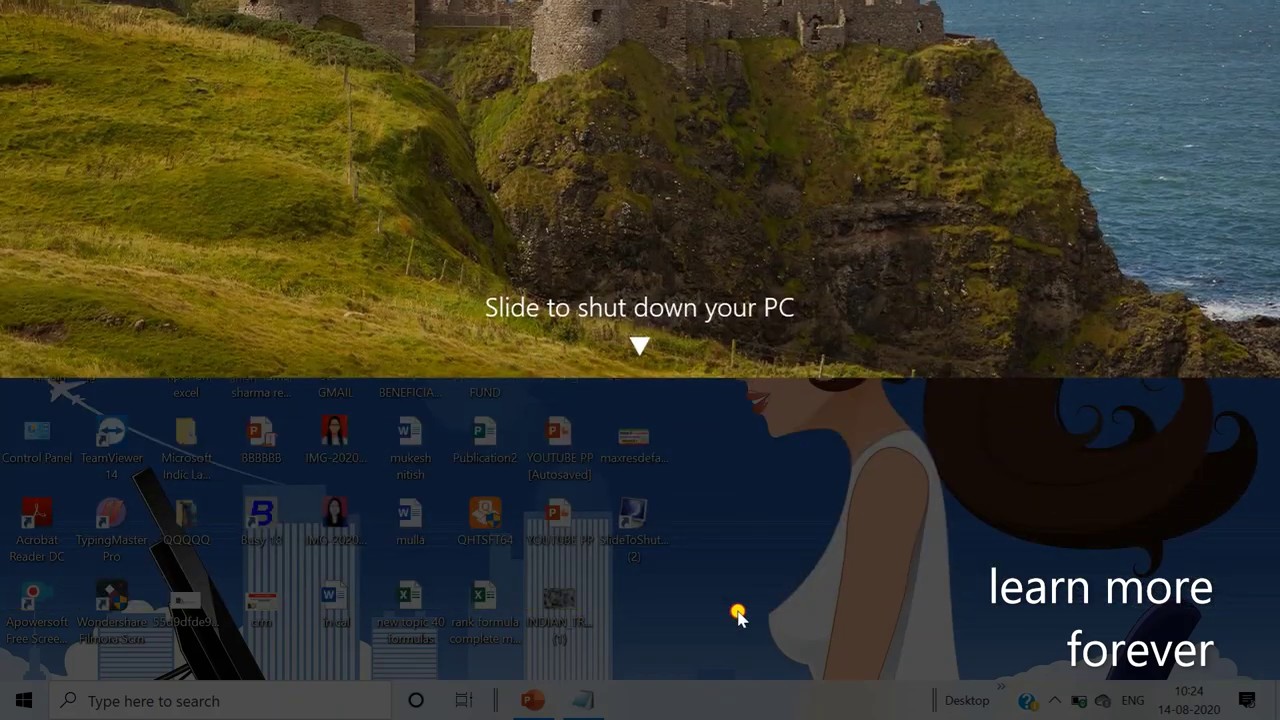
pyautogui.click(762, 458)
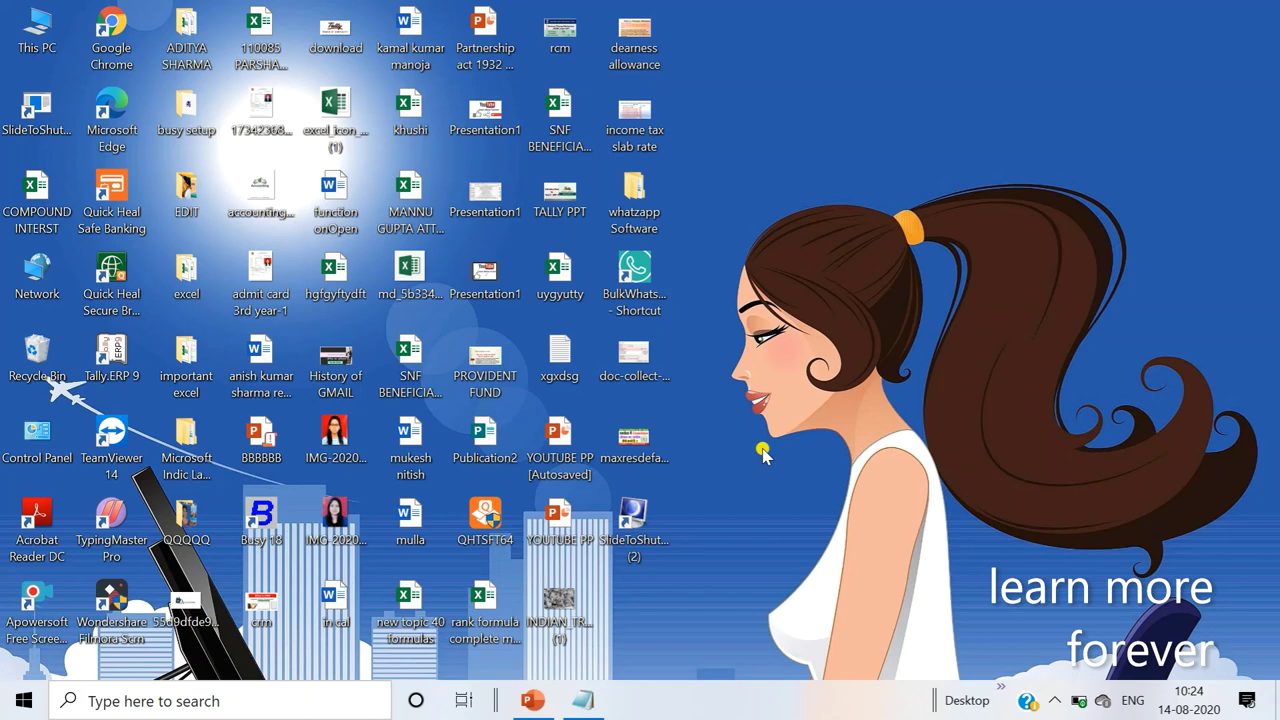
# Start creating a new desktop shortcut and enter %windir%\System32 as the beginning of its item location.
pyautogui.rightClick(801, 111)
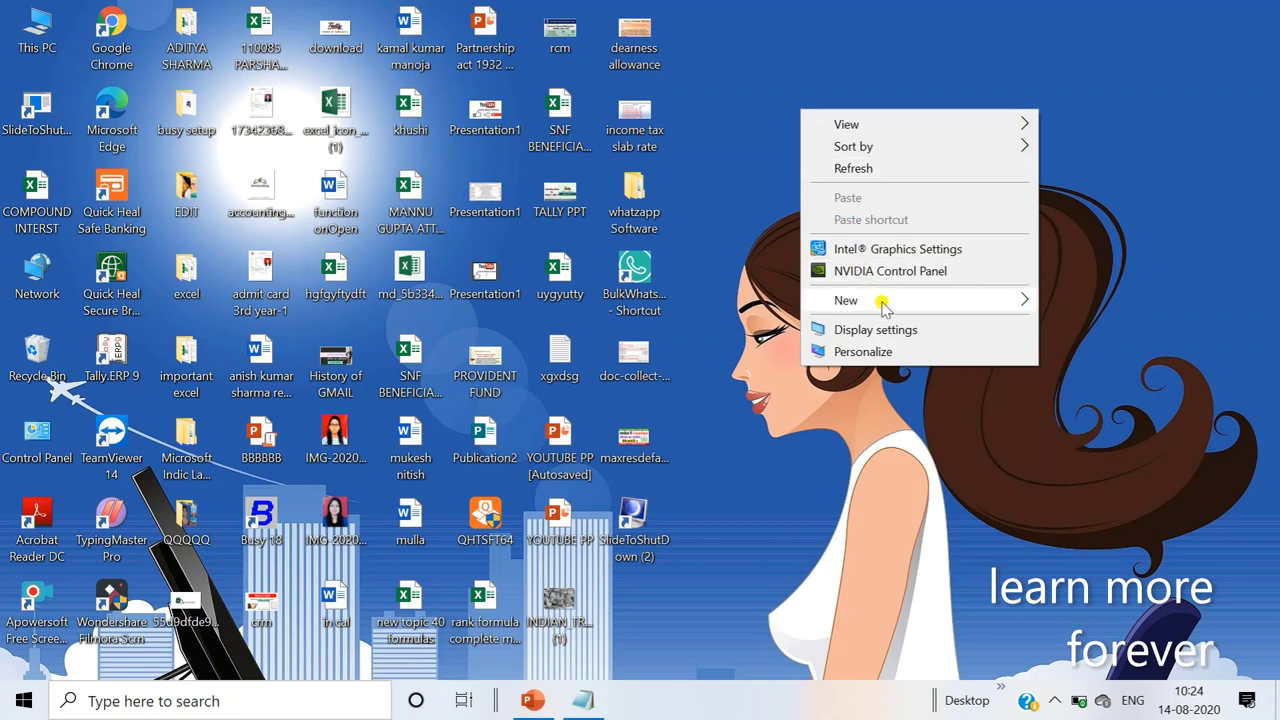
pyautogui.moveTo(882, 302)
pyautogui.moveTo(828, 300)
pyautogui.click(646, 326)
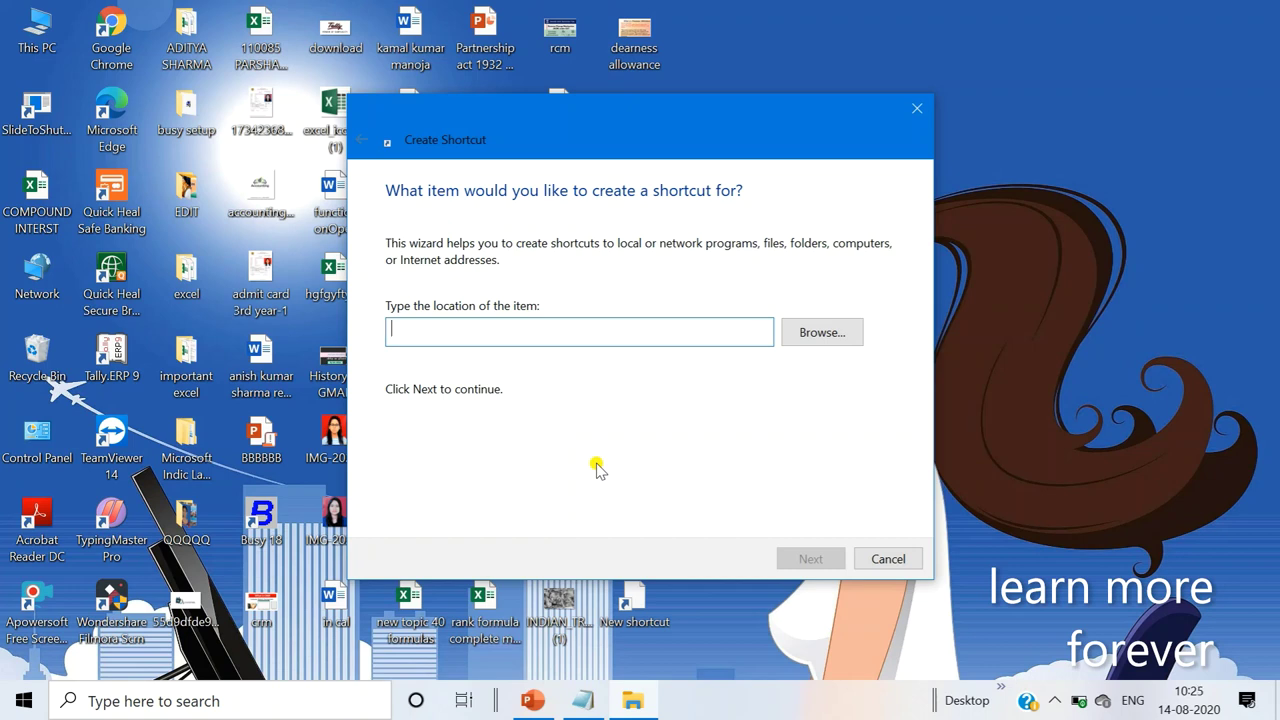
pyautogui.write('%')
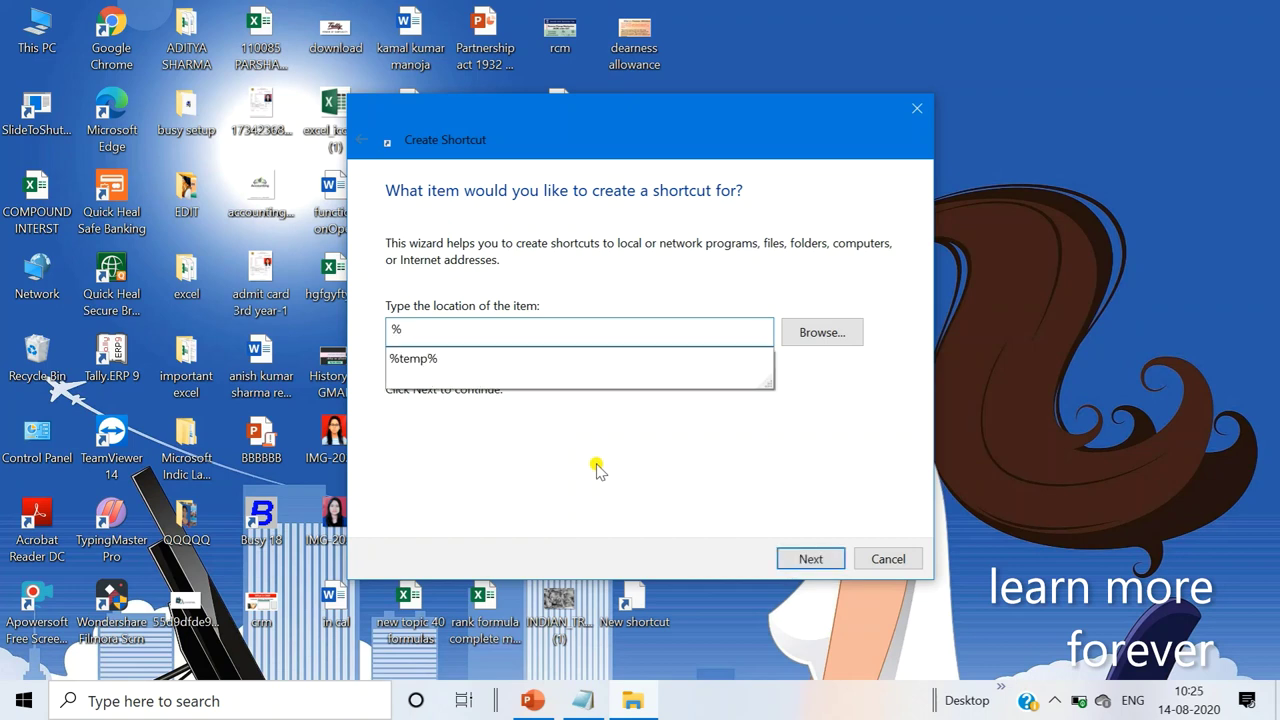
pyautogui.write('windir')
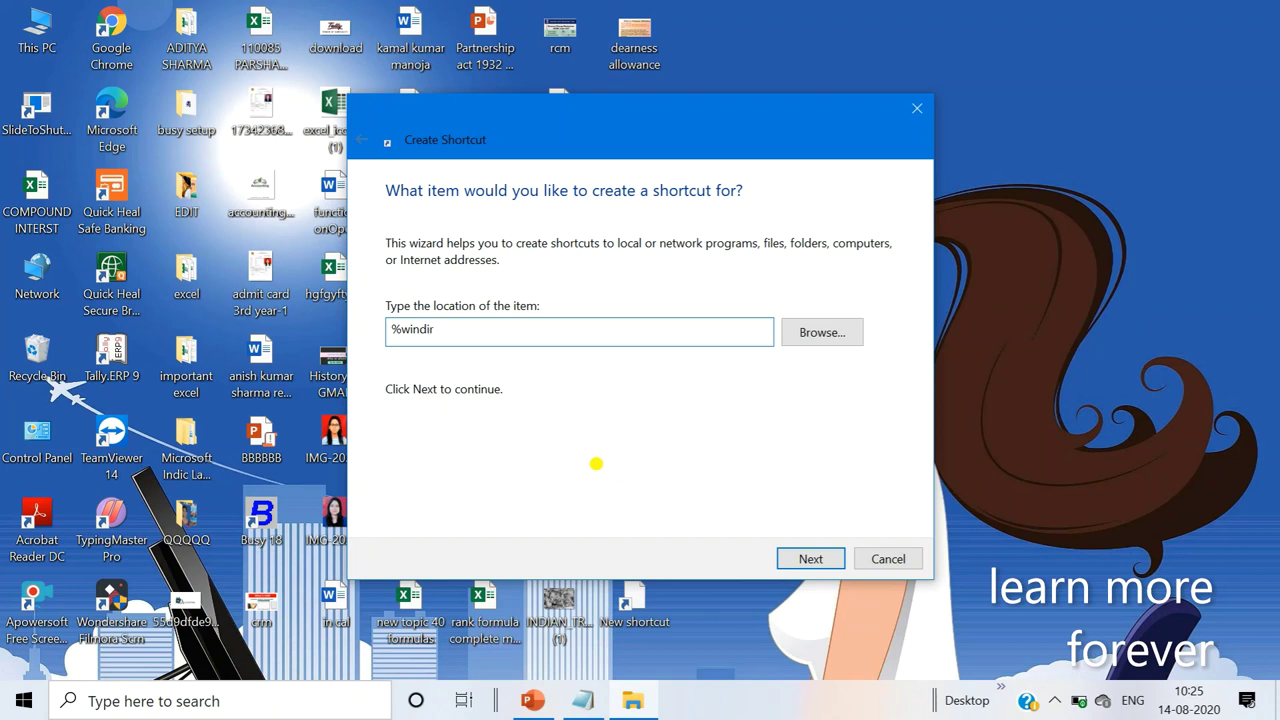
pyautogui.write('%\\')
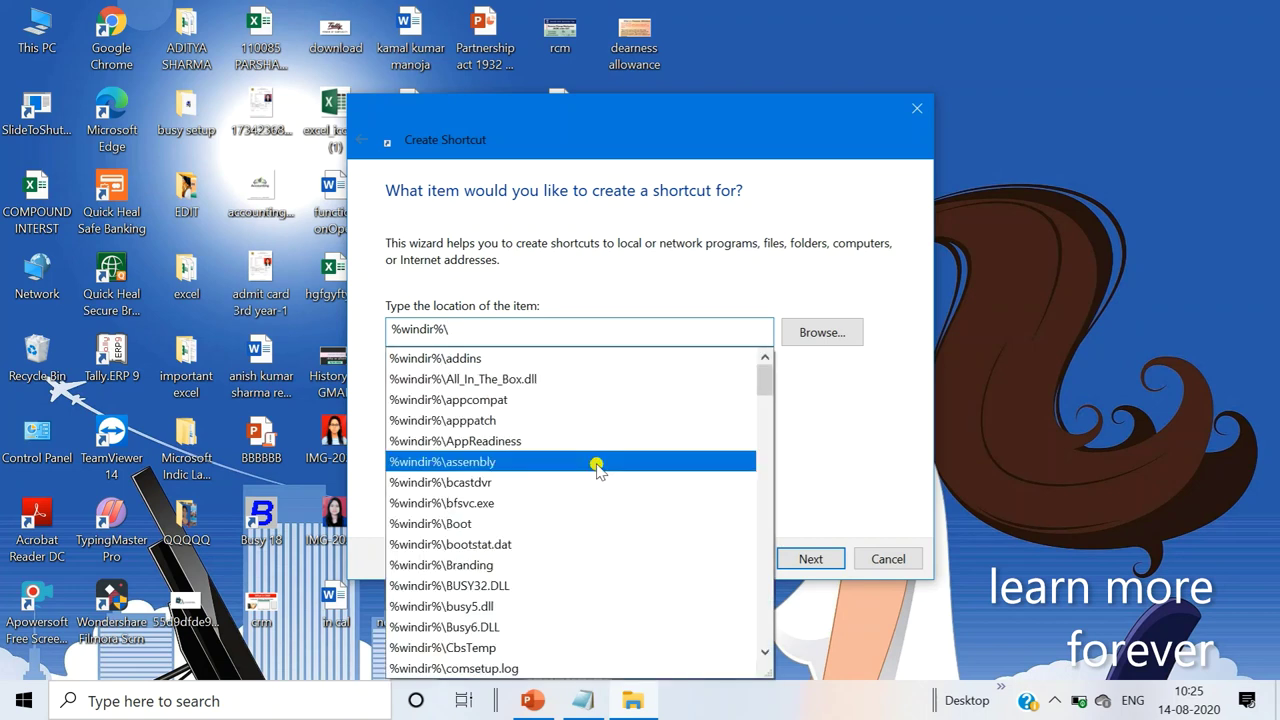
pyautogui.write('sys')
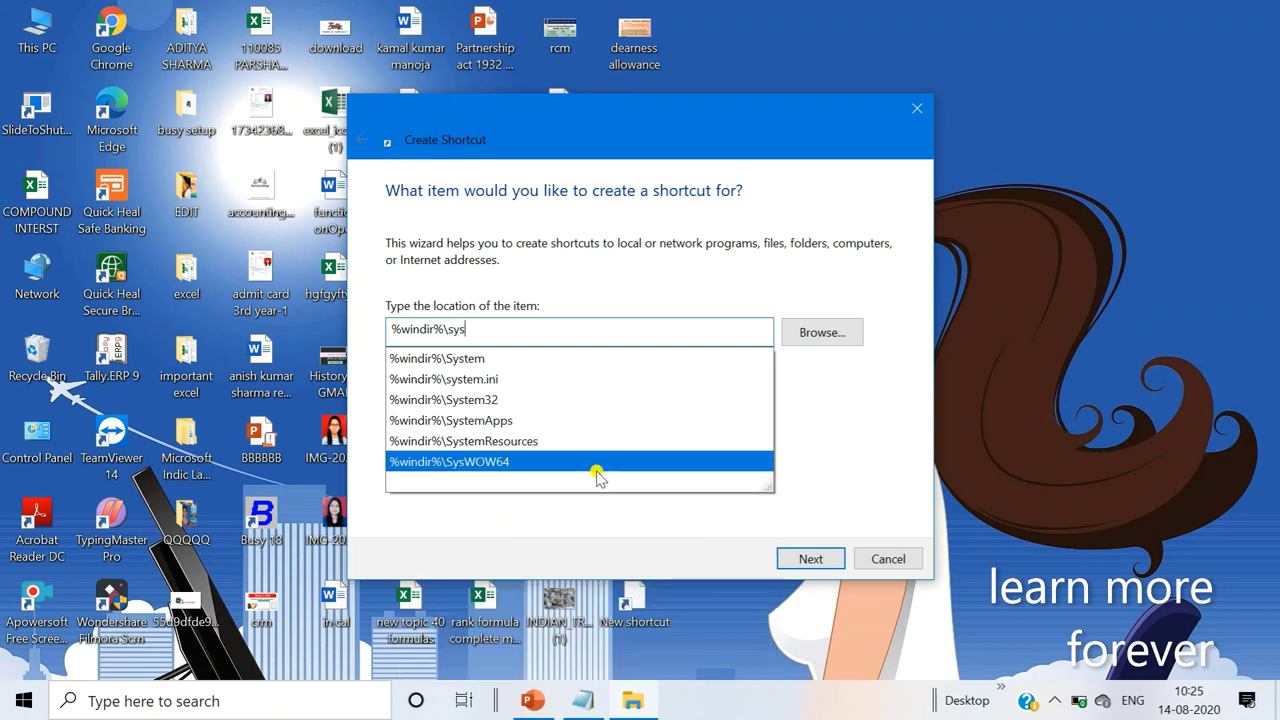
pyautogui.press('Down')
pyautogui.press('Down')
pyautogui.press('Down')
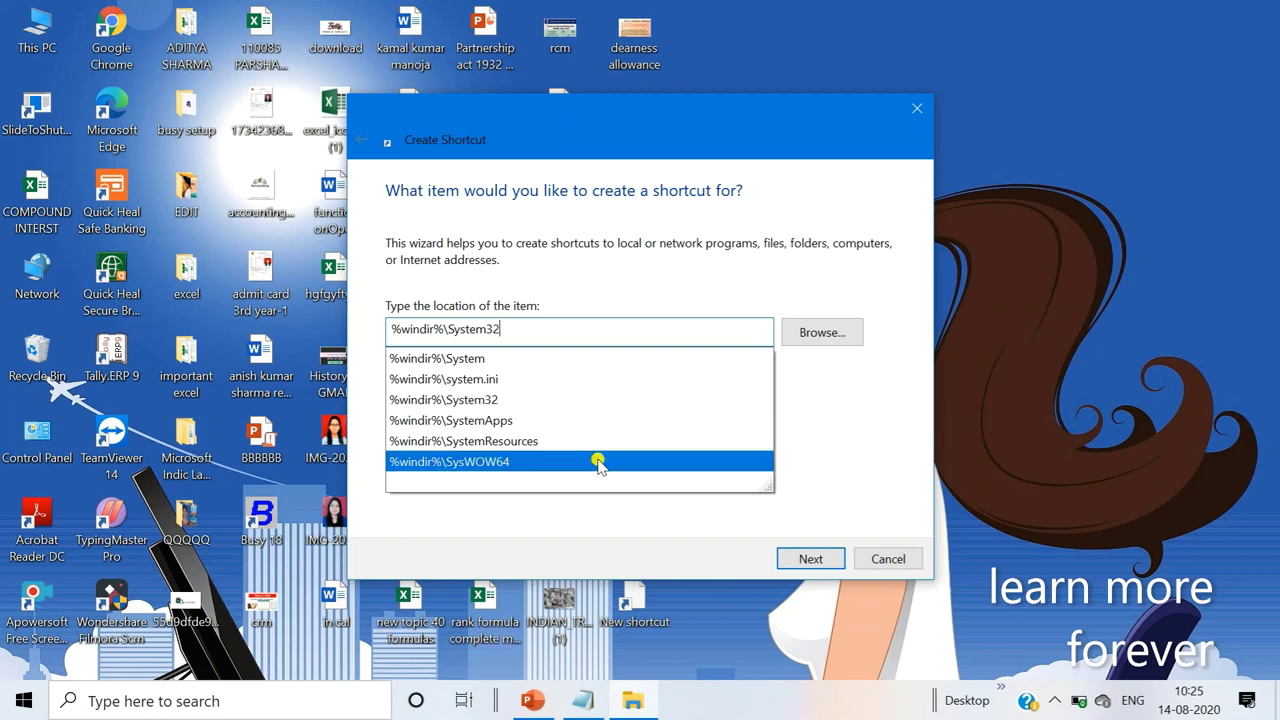
# Complete the location as %windir%\System32\SlideToShutDown.exe and finish the shortcut with the suggested name SlideToShutDown (3).
pyautogui.write('\\sl')
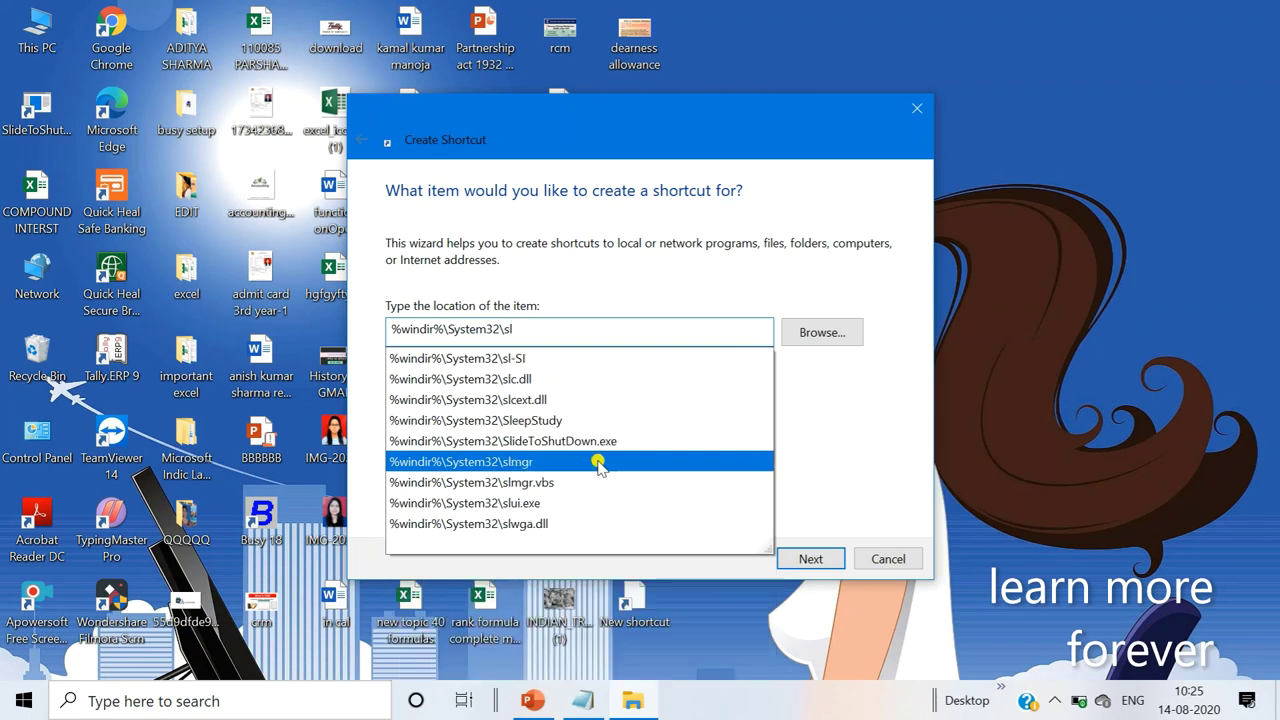
pyautogui.write('i')
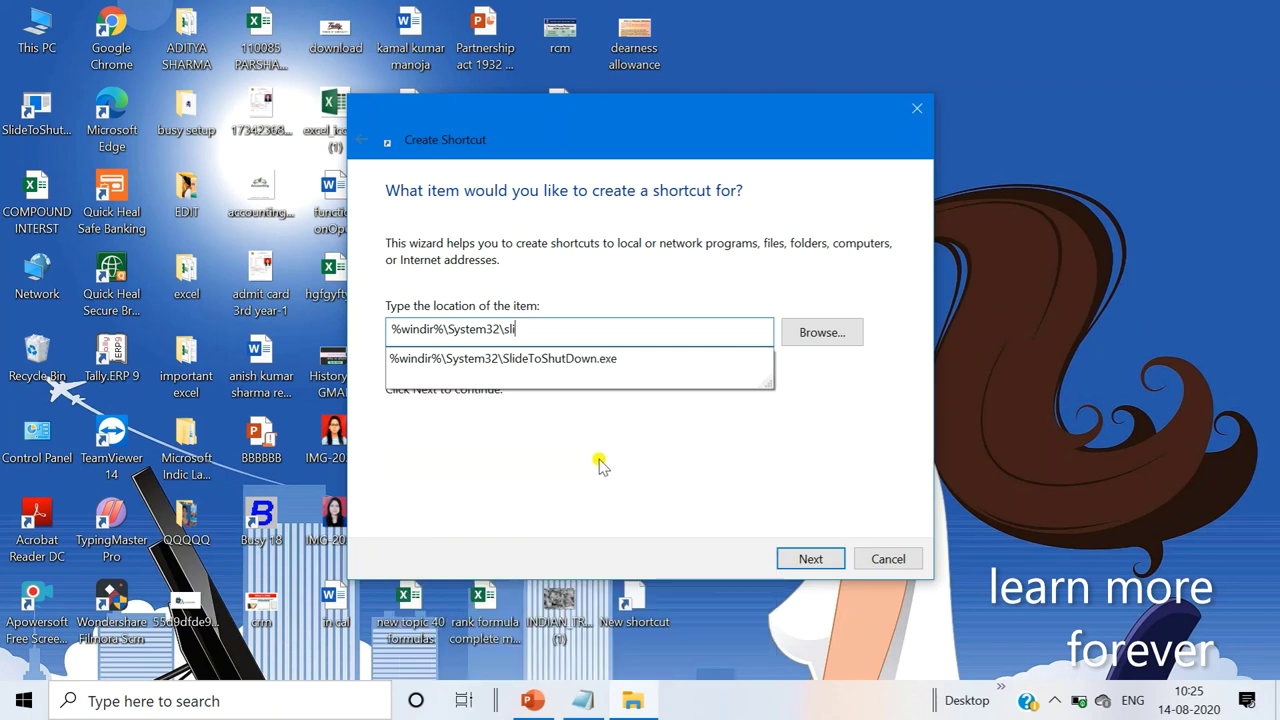
pyautogui.press('Down')
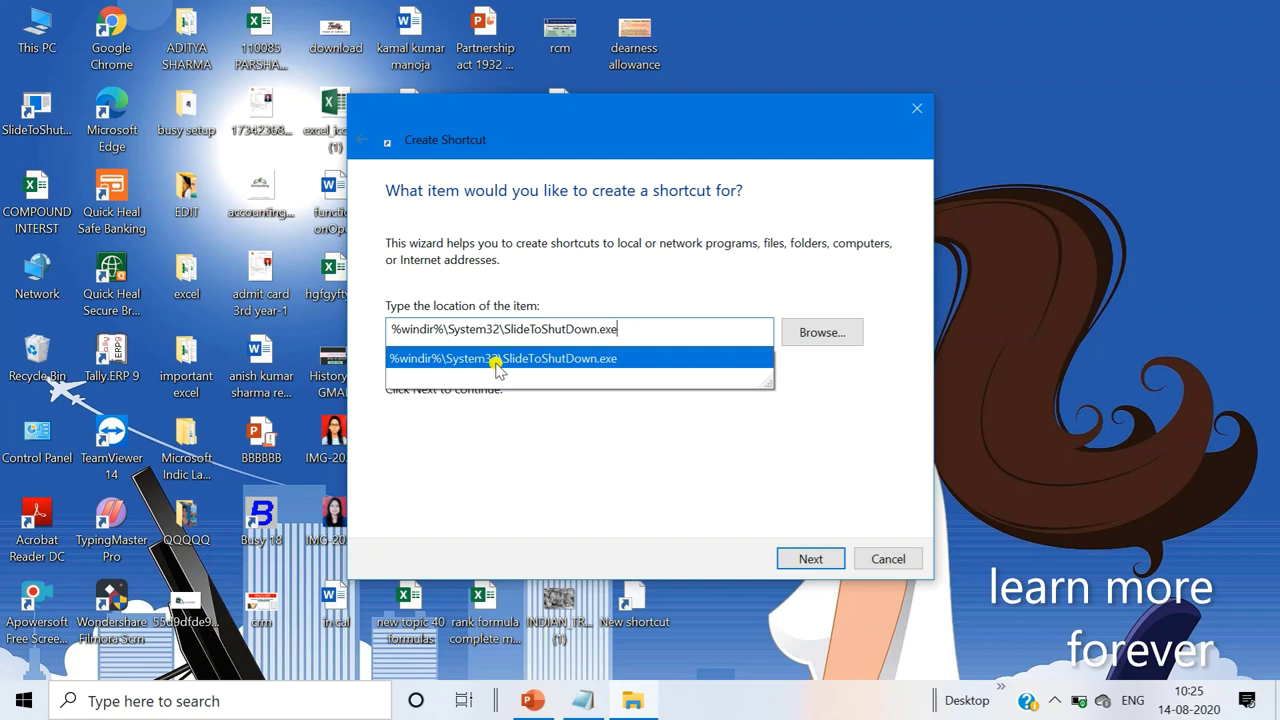
pyautogui.click(660, 366)
pyautogui.hotkey('ctrl', 'a')
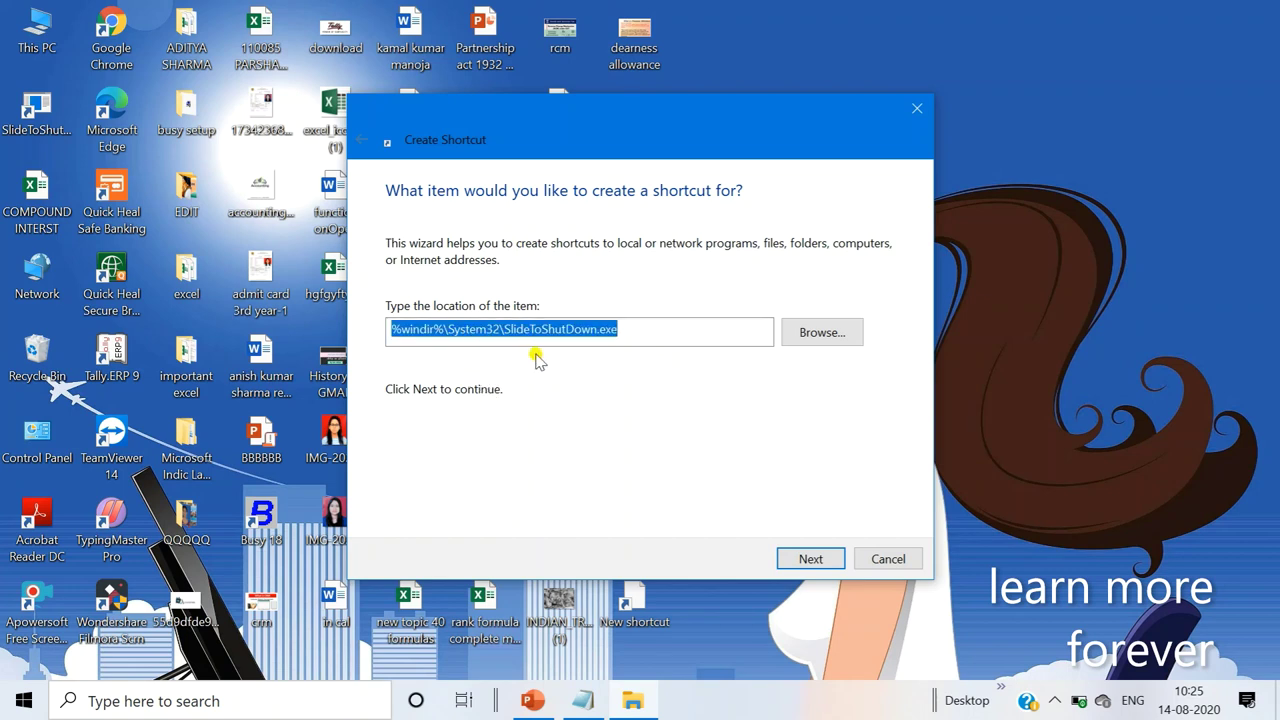
pyautogui.click(810, 560)
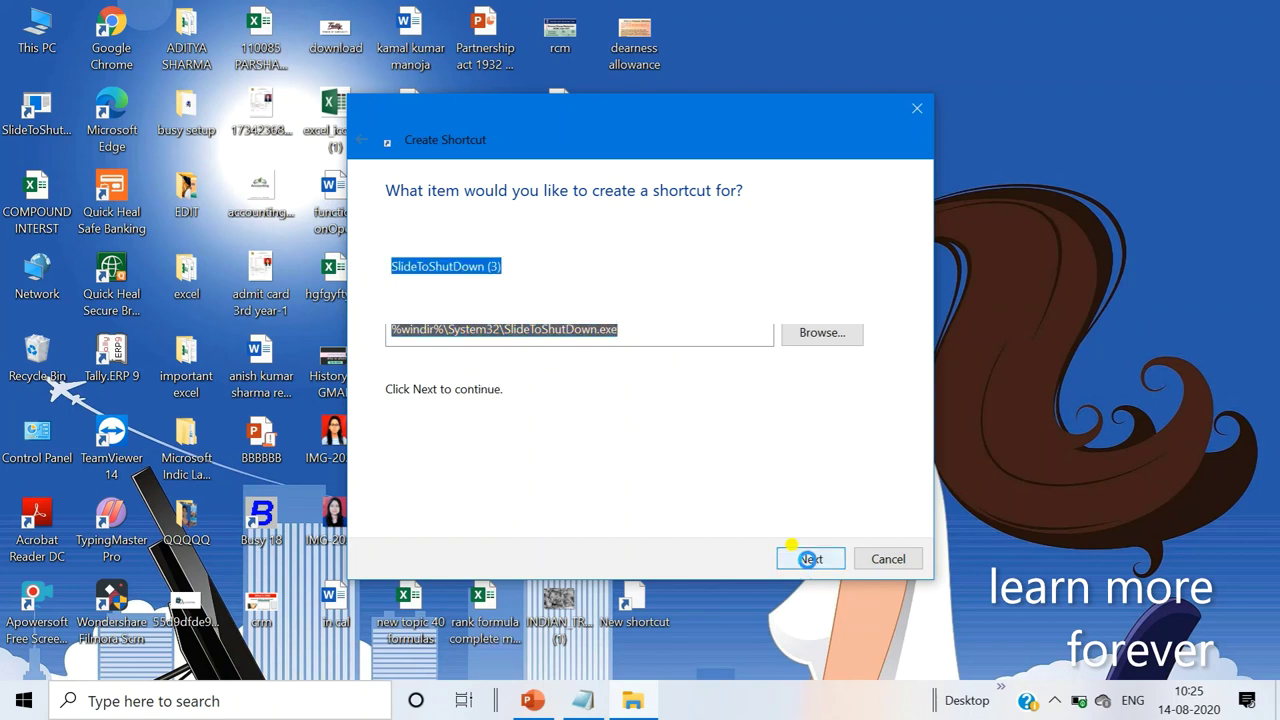
pyautogui.click(810, 560)
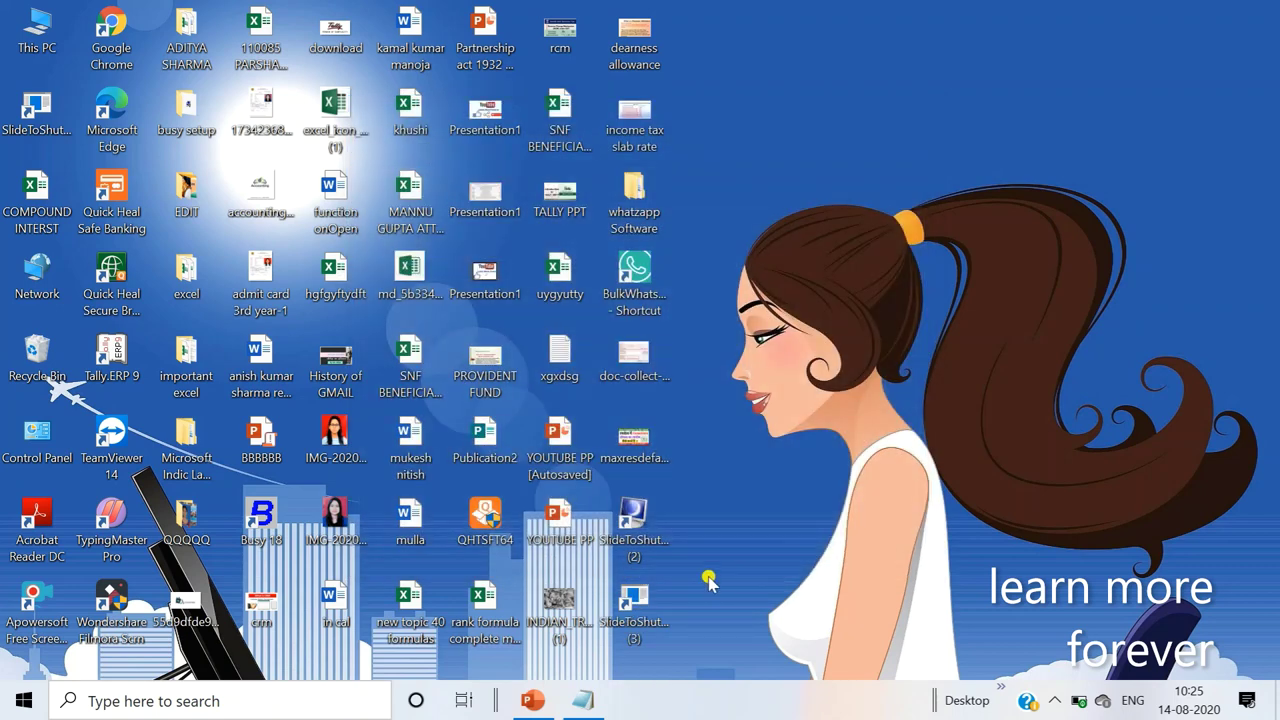
# Open the properties of the SlideToShutDown (3) desktop shortcut.
pyautogui.click(630, 592)
pyautogui.rightClick(645, 605)
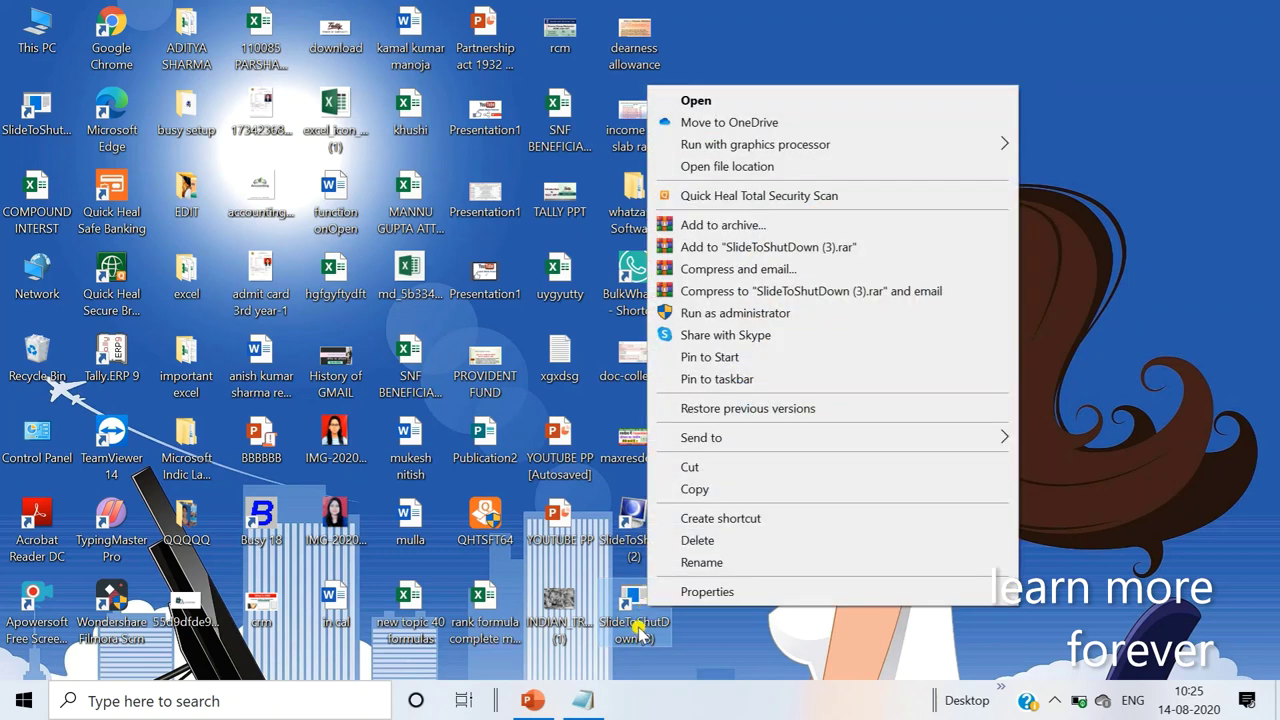
pyautogui.click(695, 630)
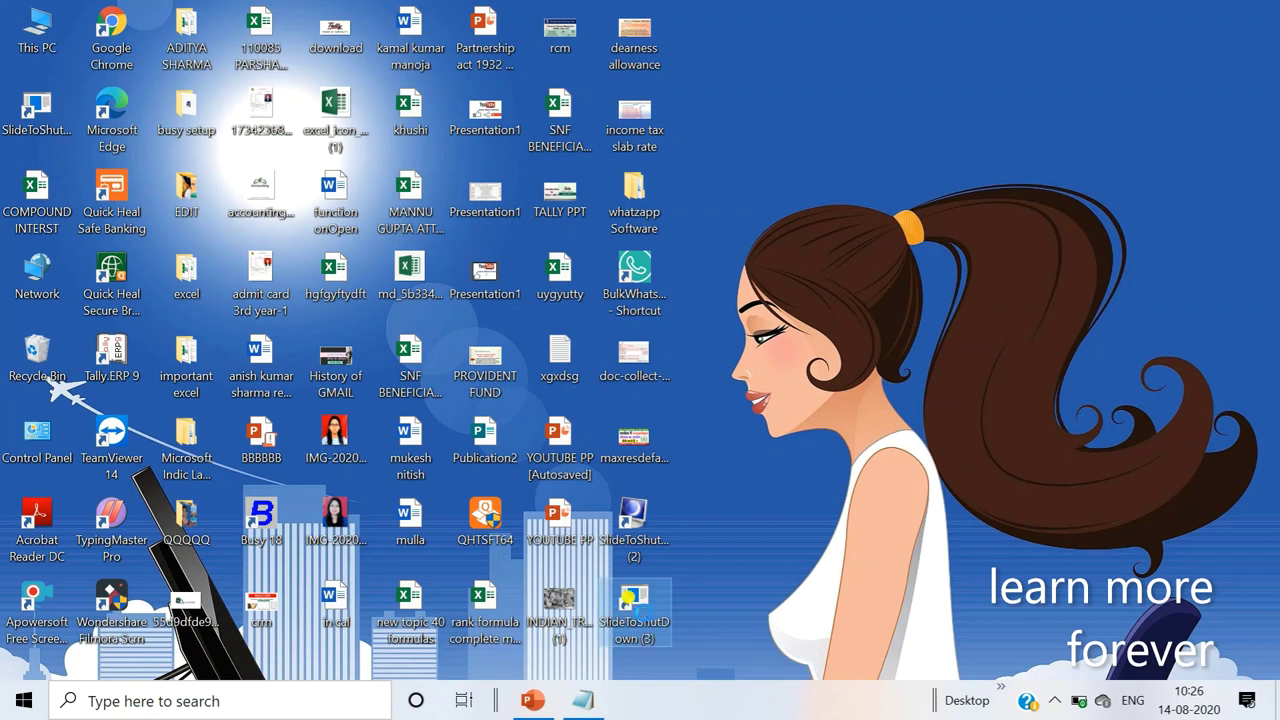
pyautogui.rightClick(644, 615)
pyautogui.click(684, 599)
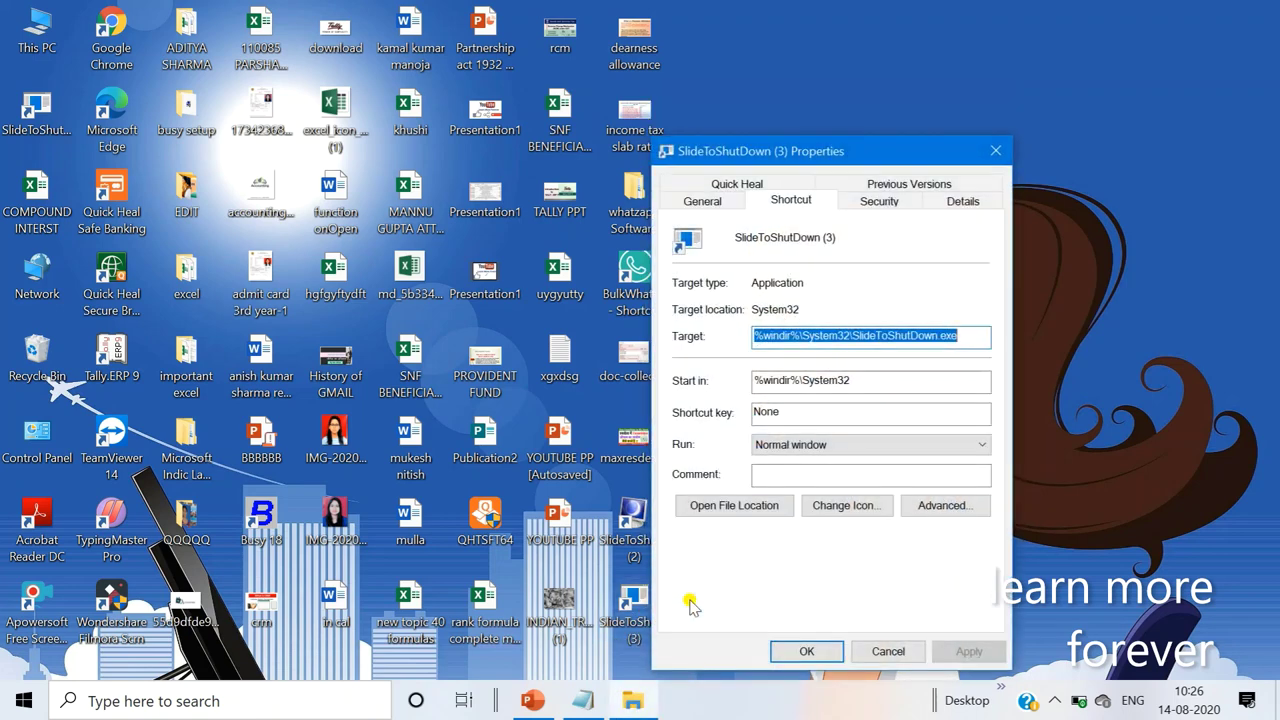
# Change the SlideToShutDown (3) shortcut's icon to the red power symbol from SHELL32.dll, apply it, and close the properties.
pyautogui.click(840, 507)
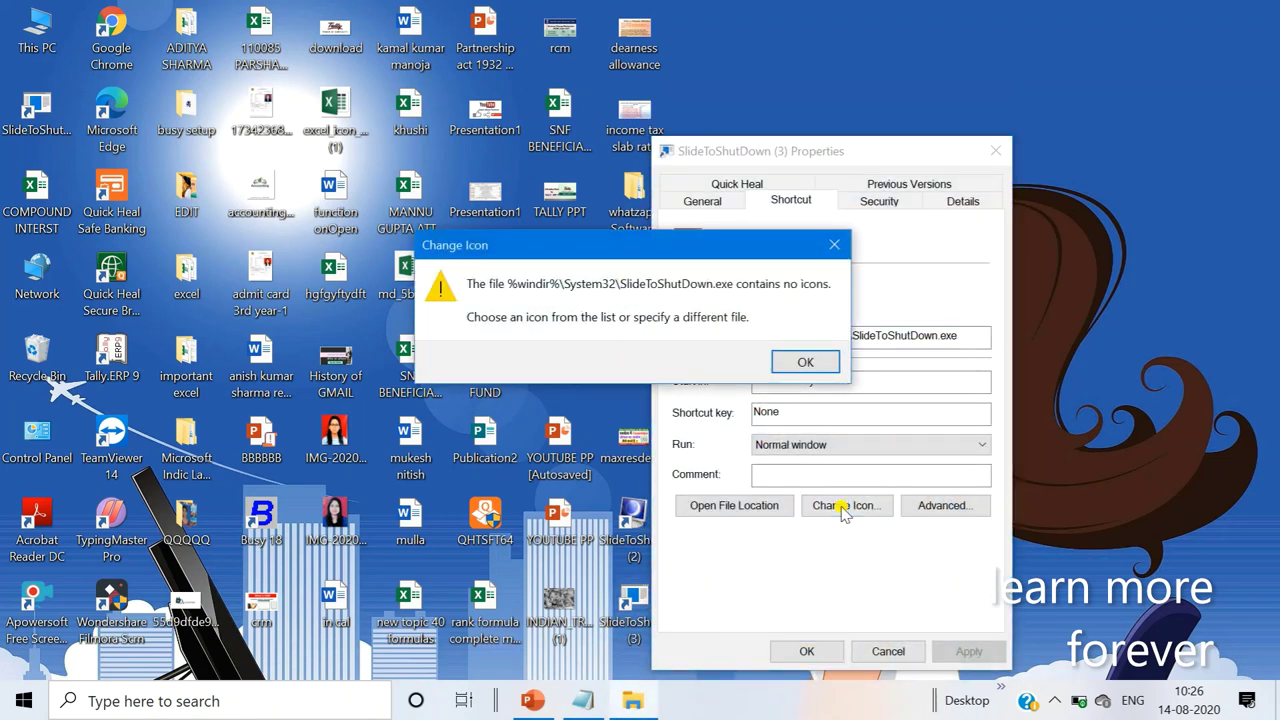
pyautogui.click(805, 362)
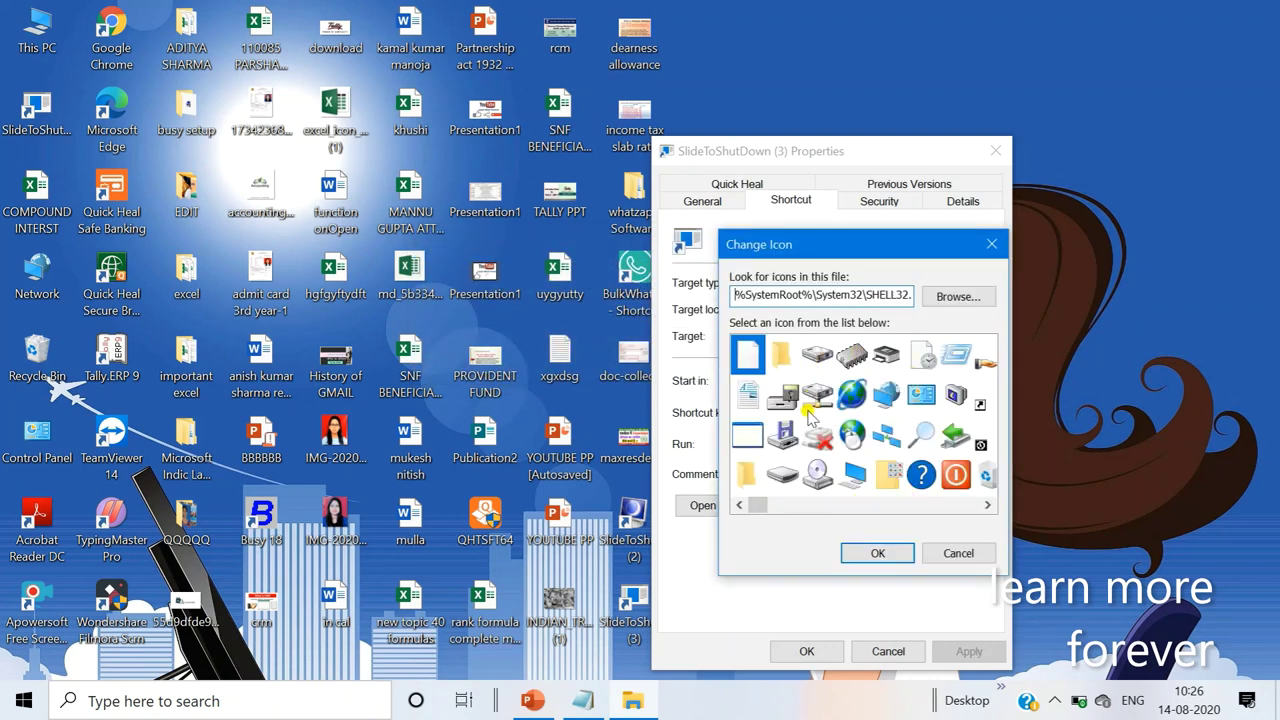
pyautogui.click(955, 476)
pyautogui.click(866, 556)
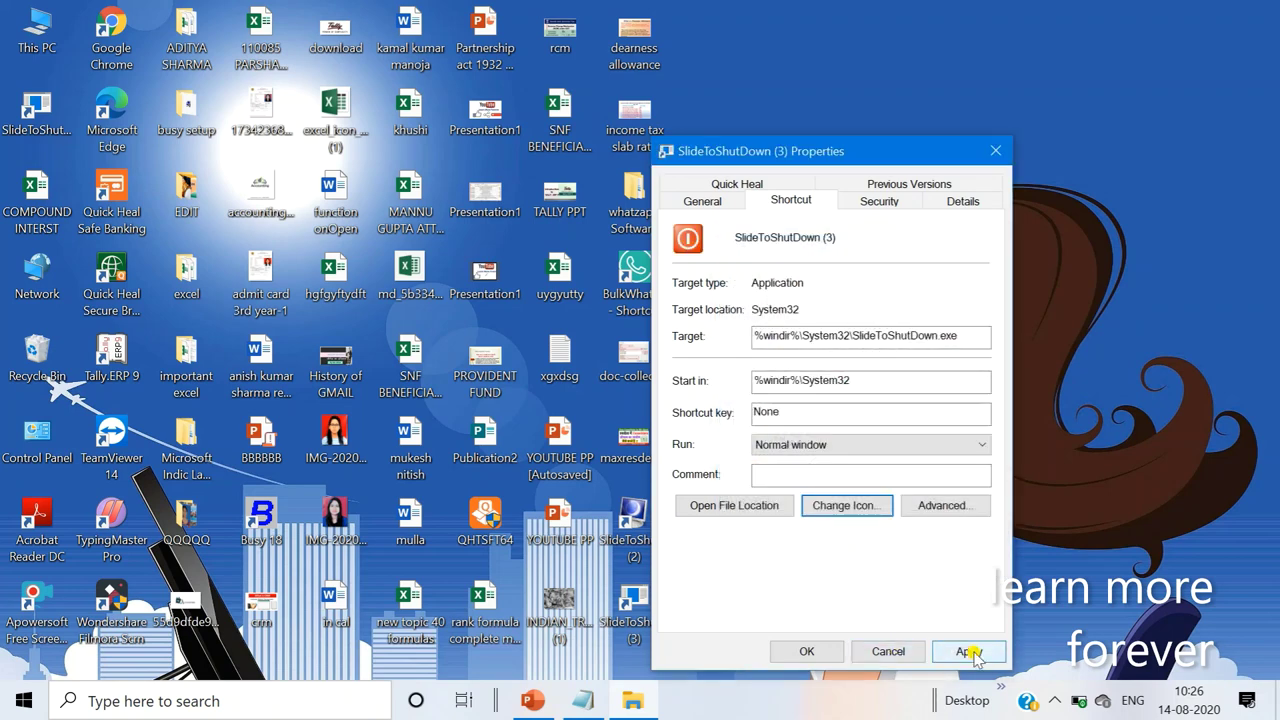
pyautogui.click(967, 652)
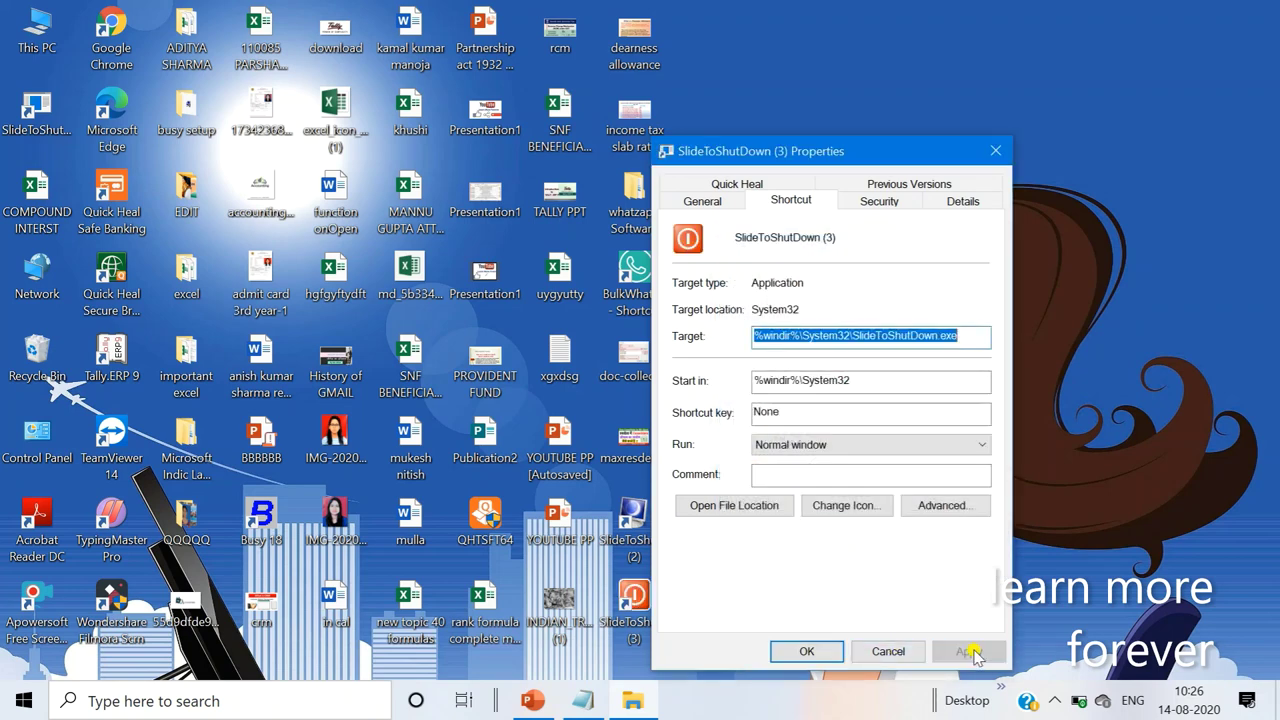
pyautogui.click(995, 151)
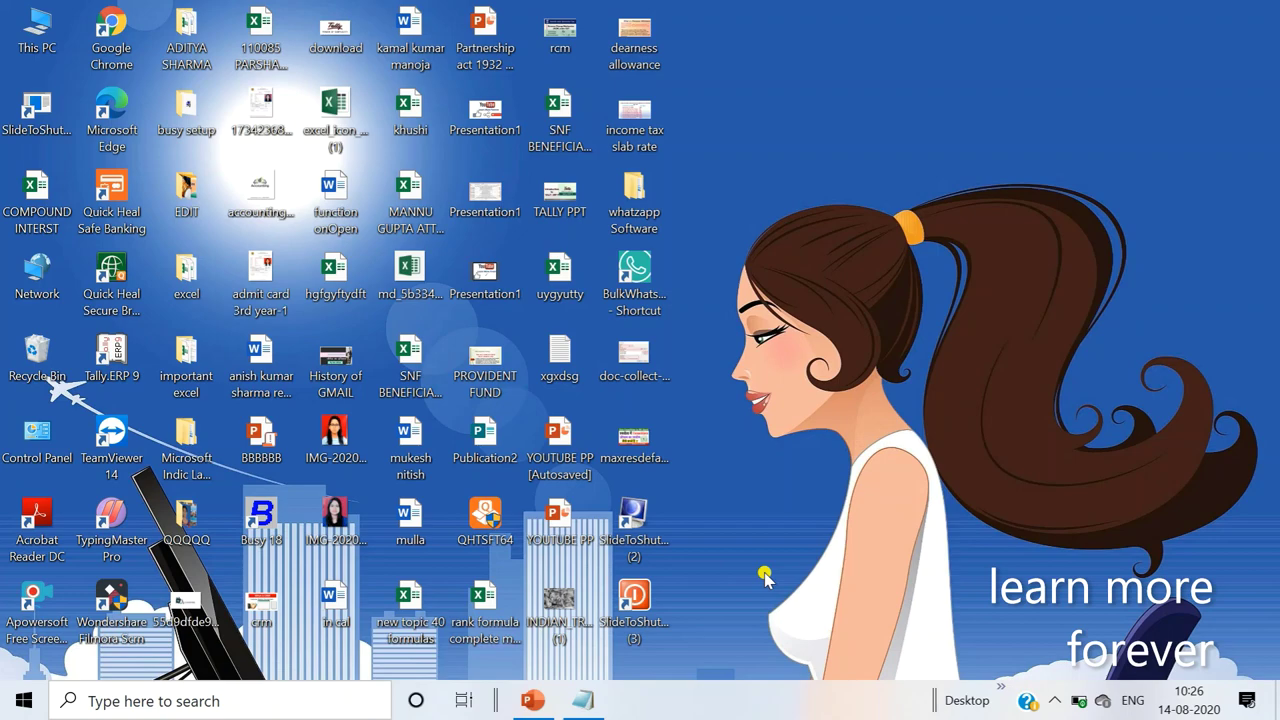
# Launch the SlideToShutDown (3) desktop shortcut to show the slide-to-shut-down screen, and dismiss it without shutting down the PC.
pyautogui.click(643, 597)
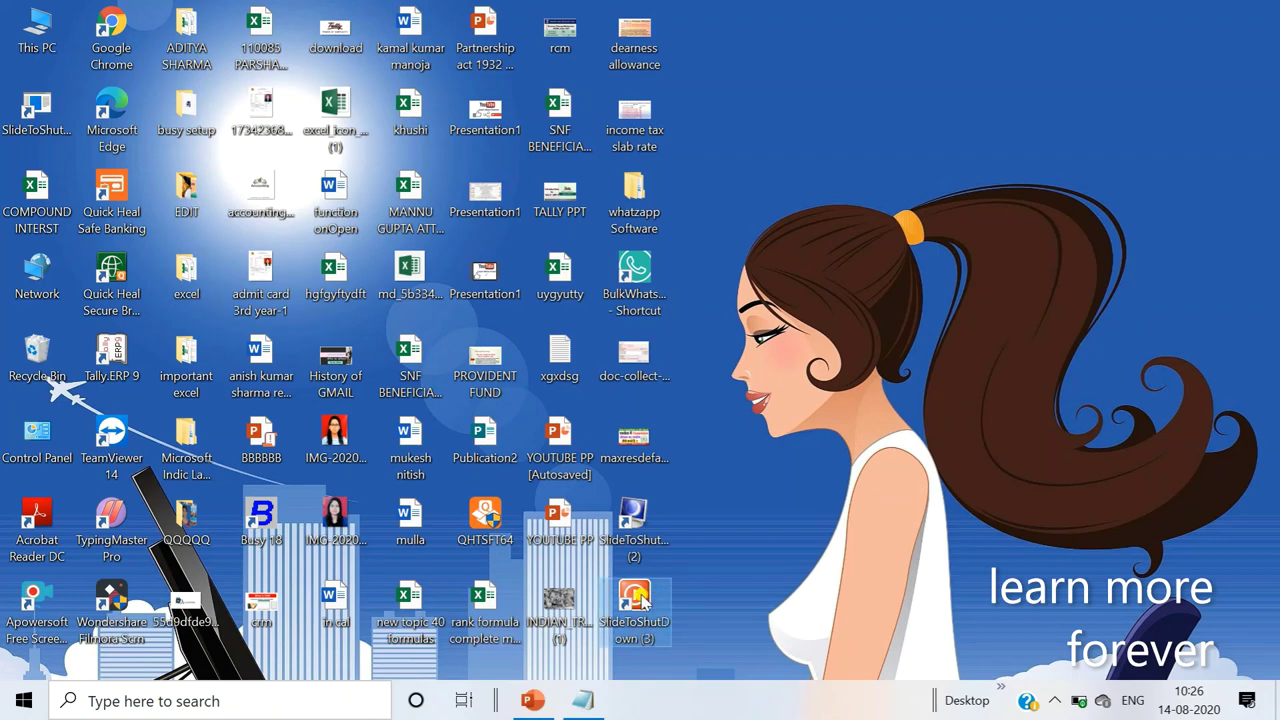
pyautogui.doubleClick(643, 597)
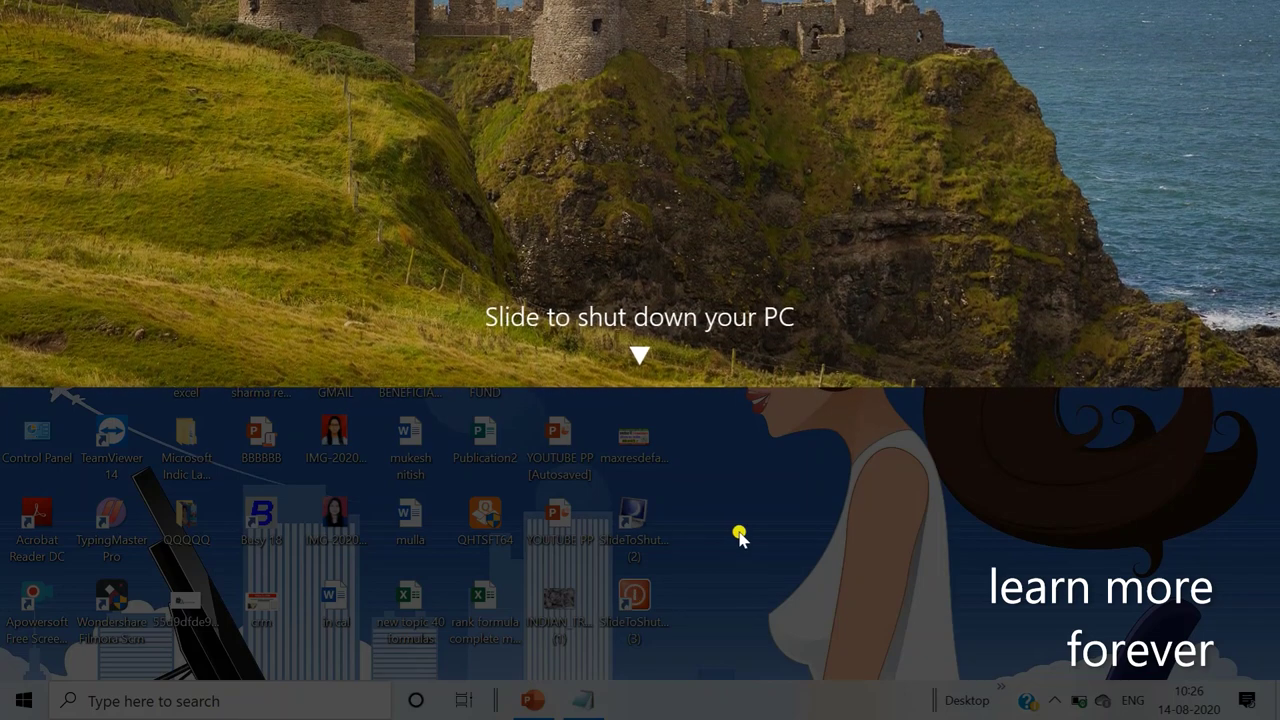
pyautogui.click(810, 345)
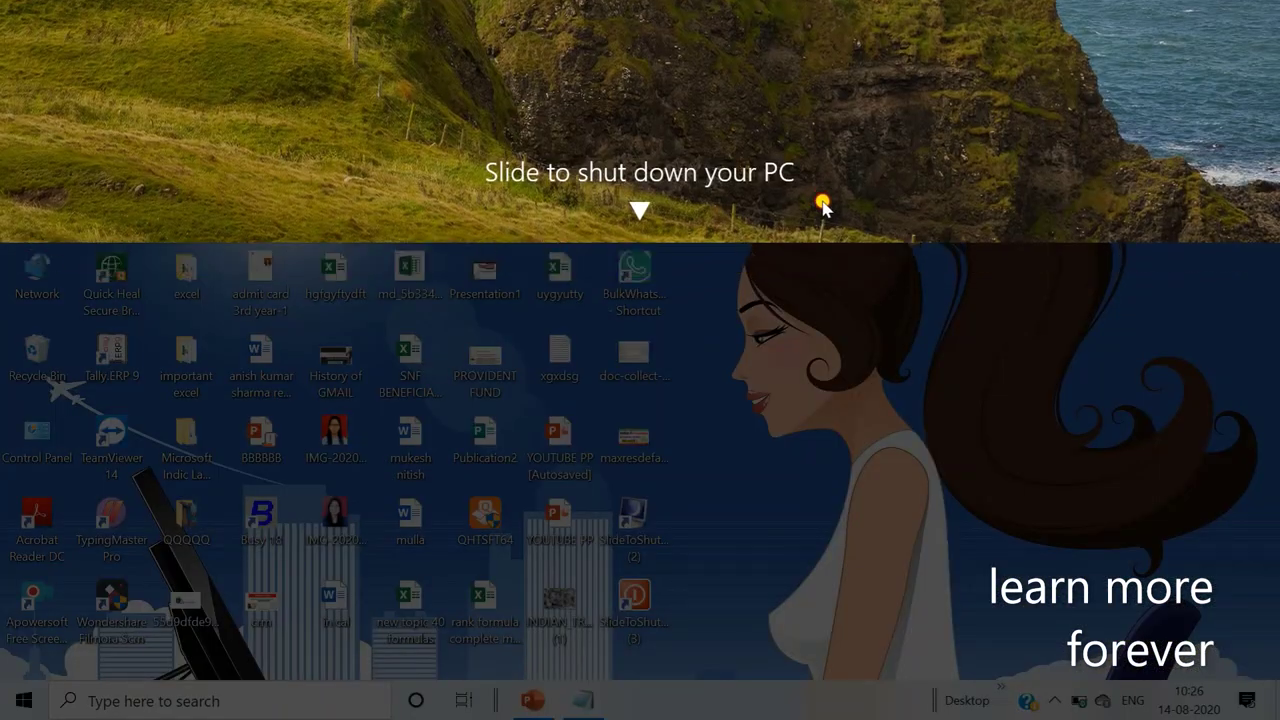
pyautogui.moveTo(822, 205); pyautogui.dragTo(823, 9)
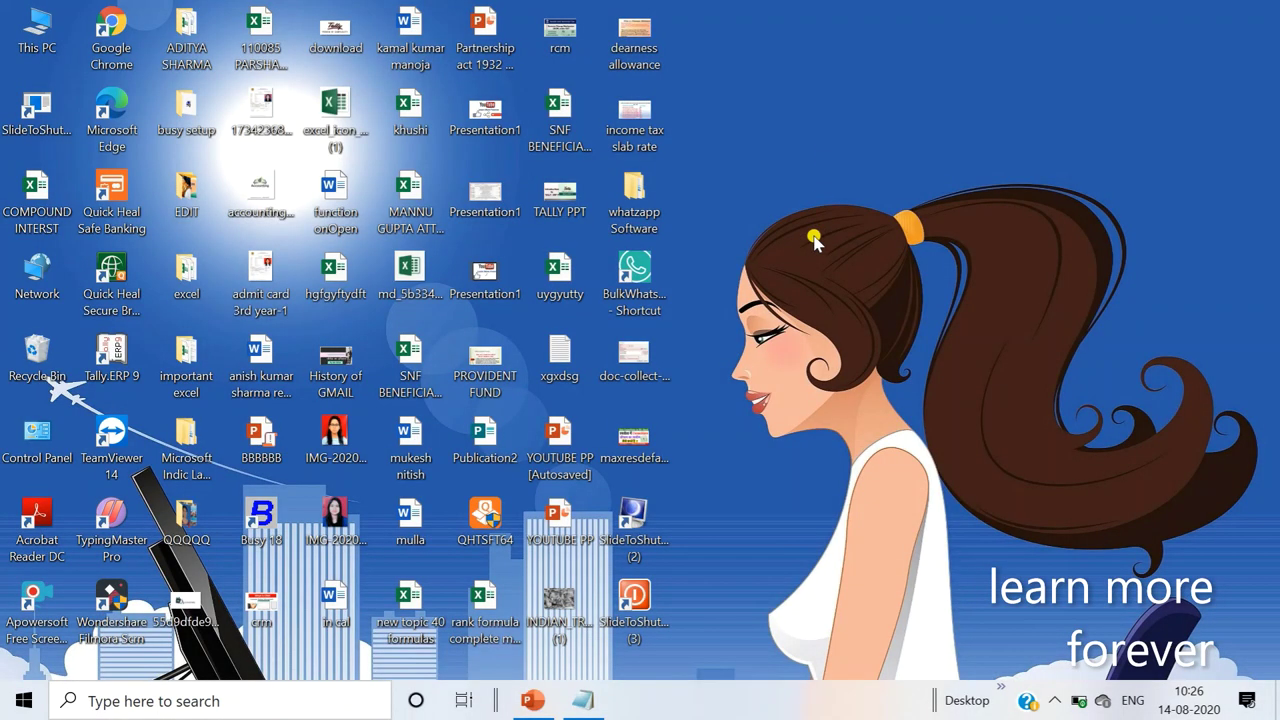